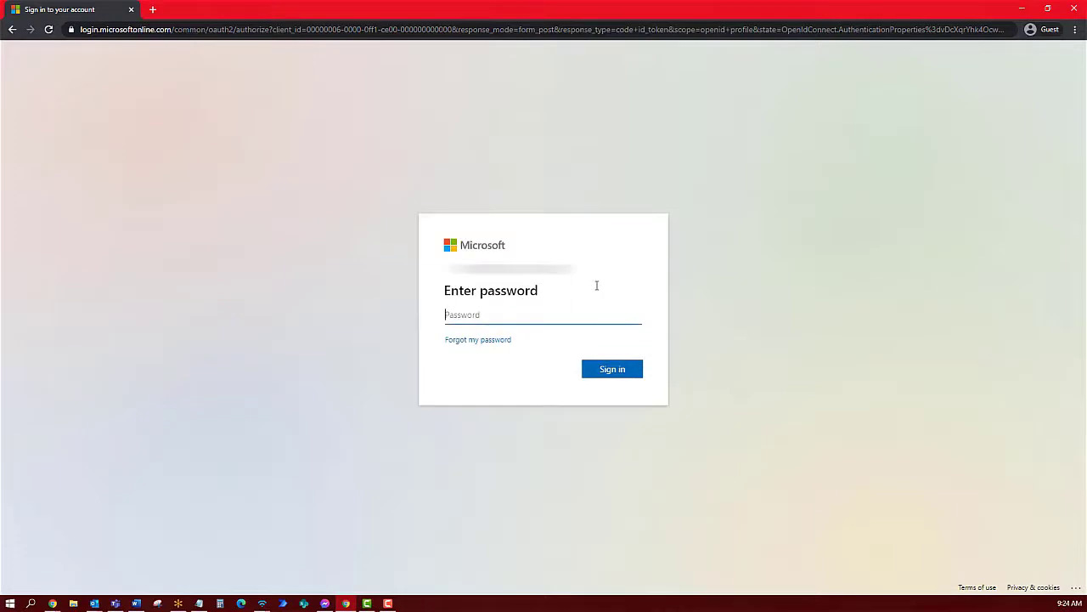
Submit the account password to finish signing in to Microsoft 365
key(Return)
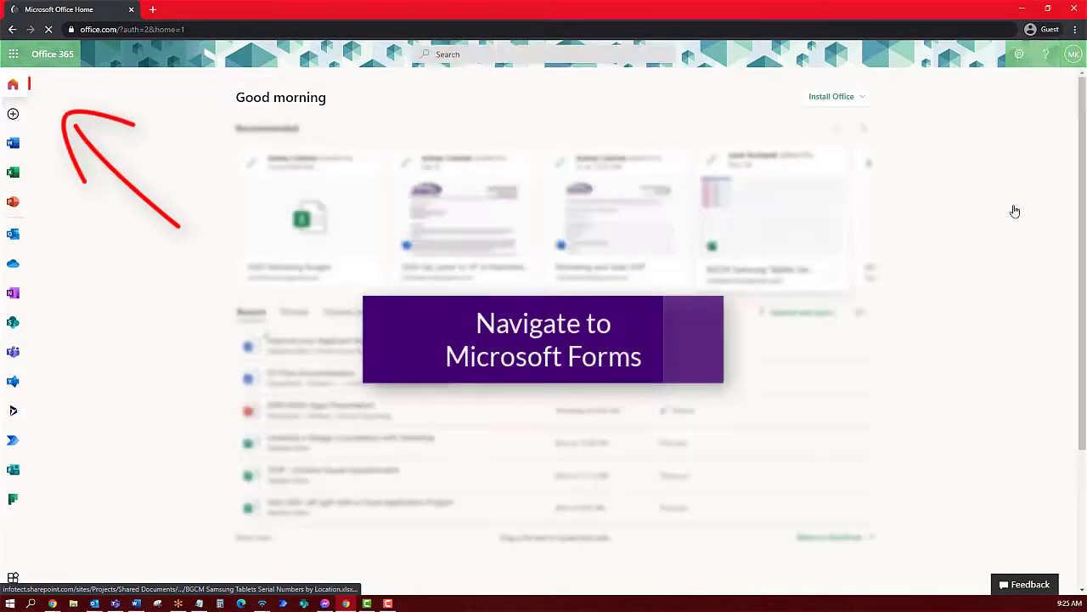
Go to Microsoft Forms from the app launcher and create a new blank form
click(13, 54)
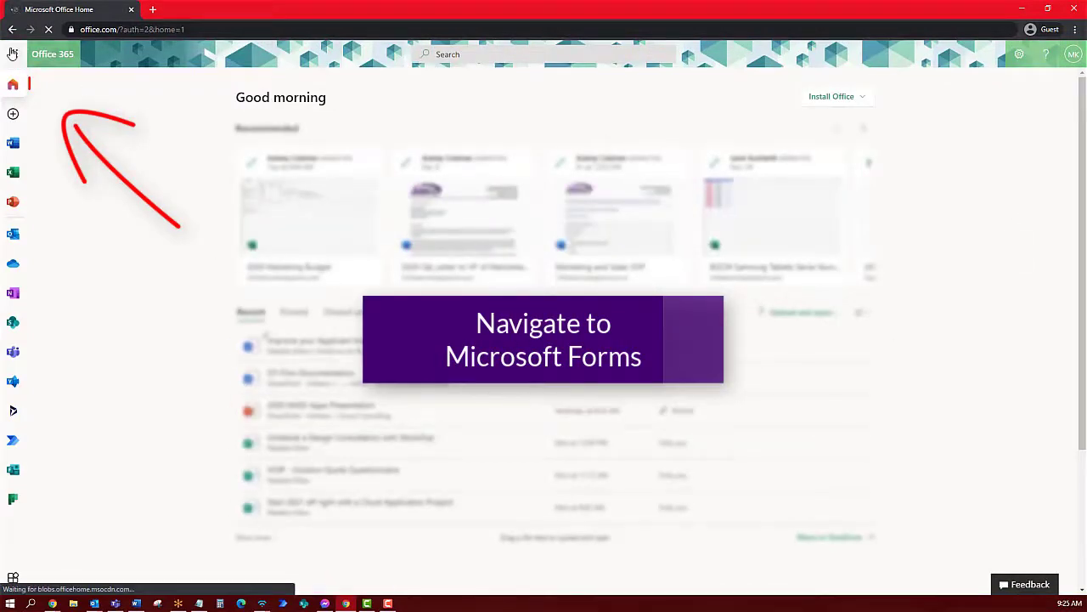
click(42, 287)
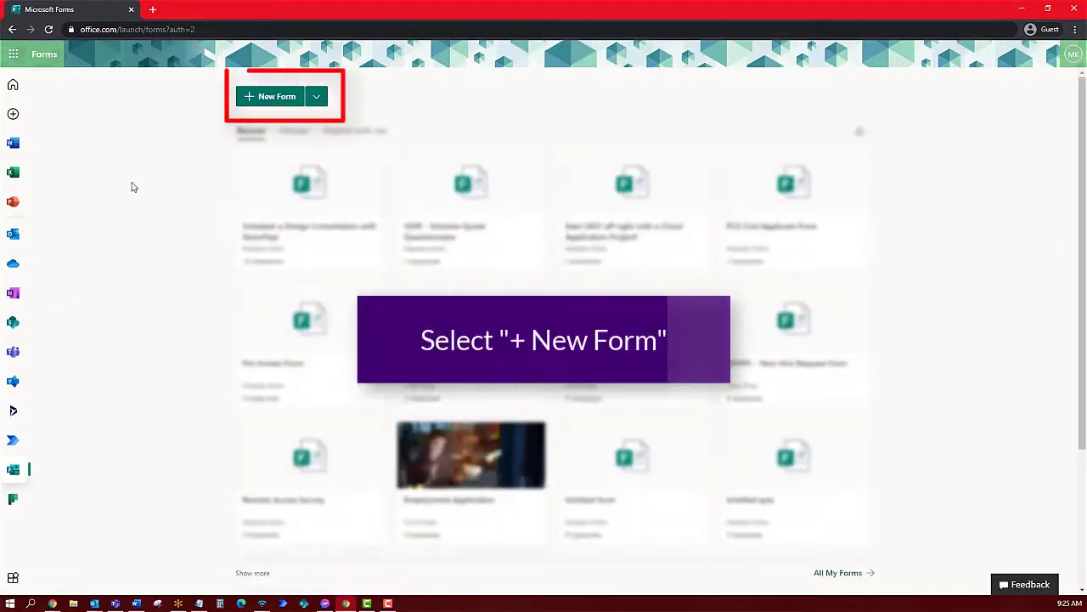
click(283, 98)
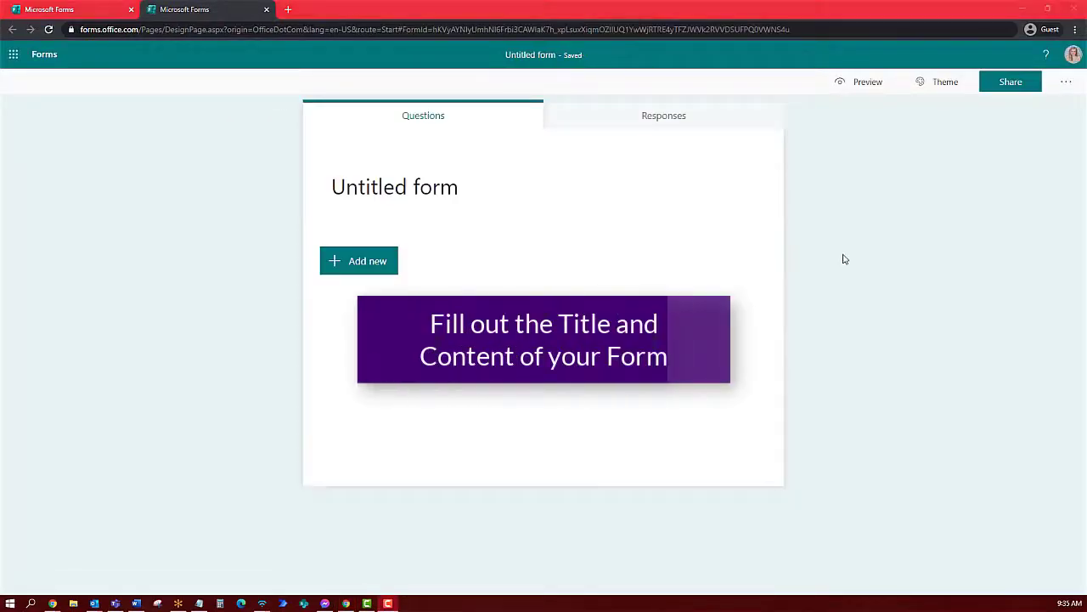
Title the form 'Join Our Team!' and upload the Infotect logo into the header
click(533, 203)
text(J)
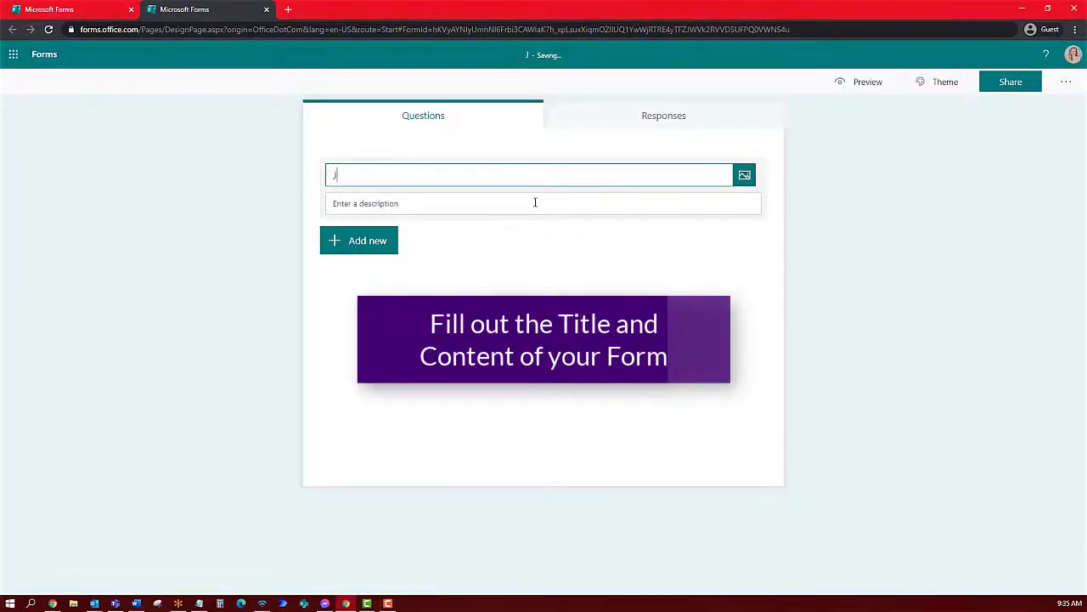
text(oin Our Team!)
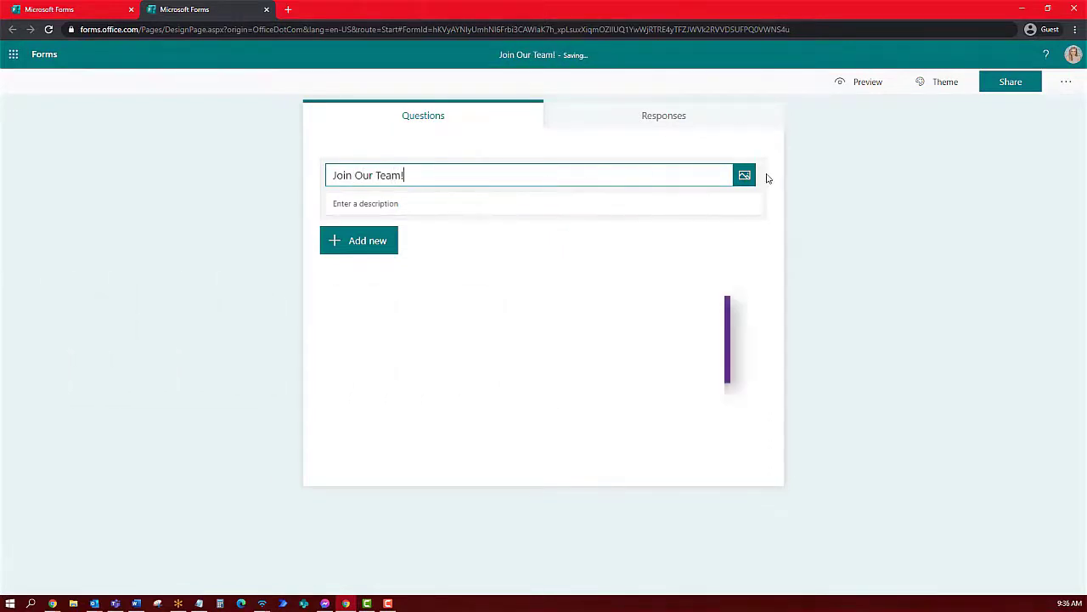
click(743, 175)
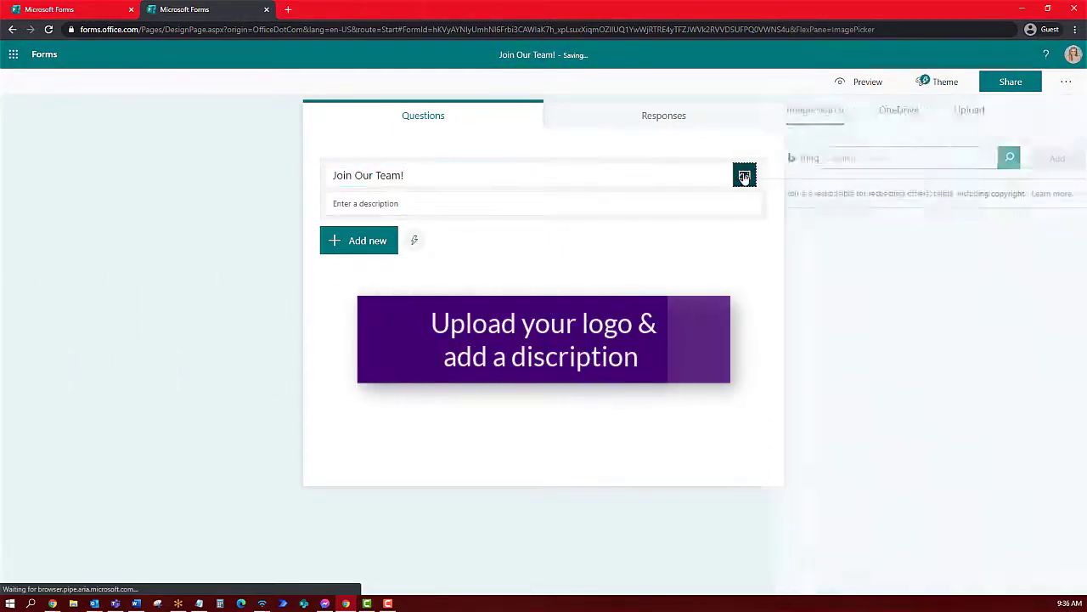
click(946, 110)
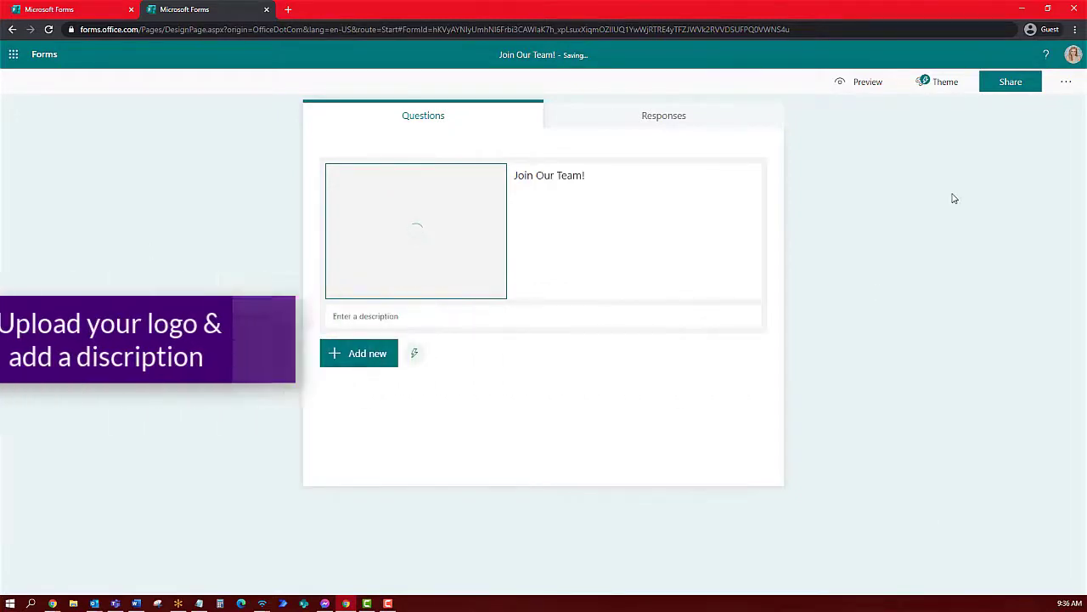
Write the form description and paste in the Equal Opportunity Employer paragraph
click(420, 250)
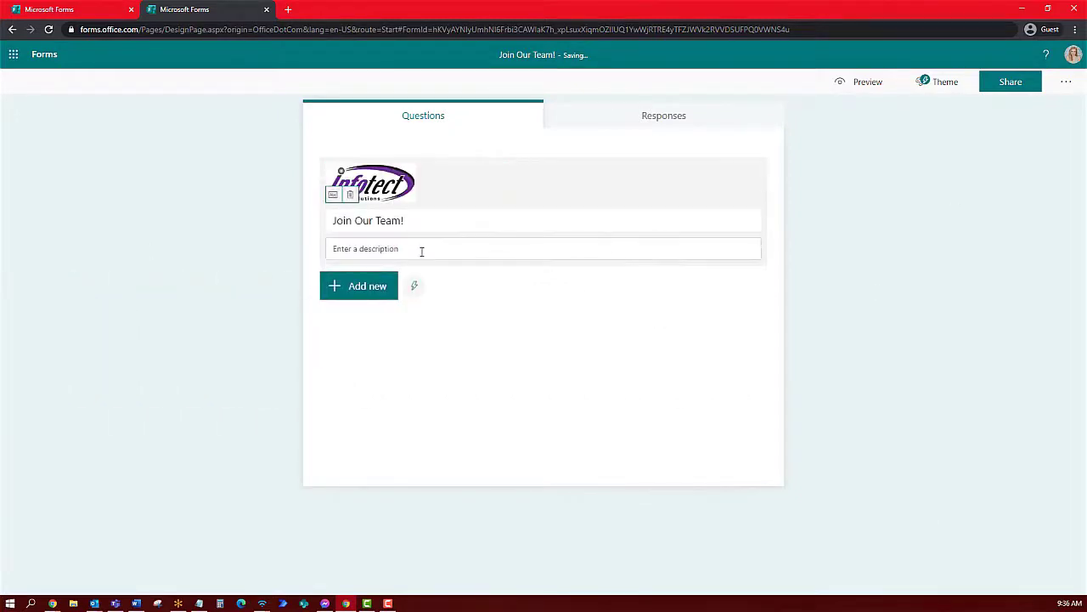
text(P)
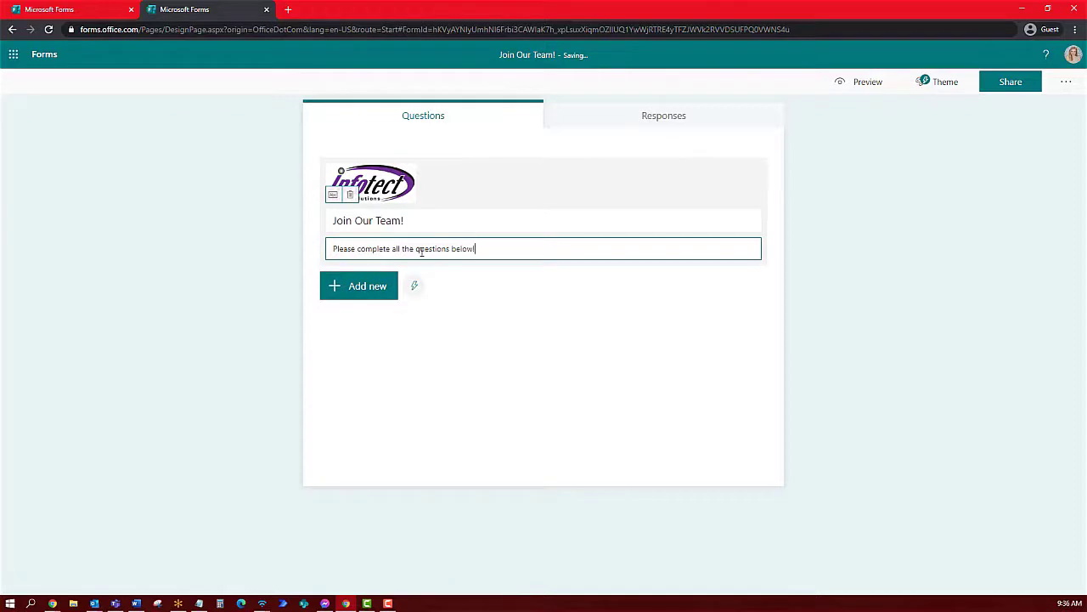
key(ctrl+a)
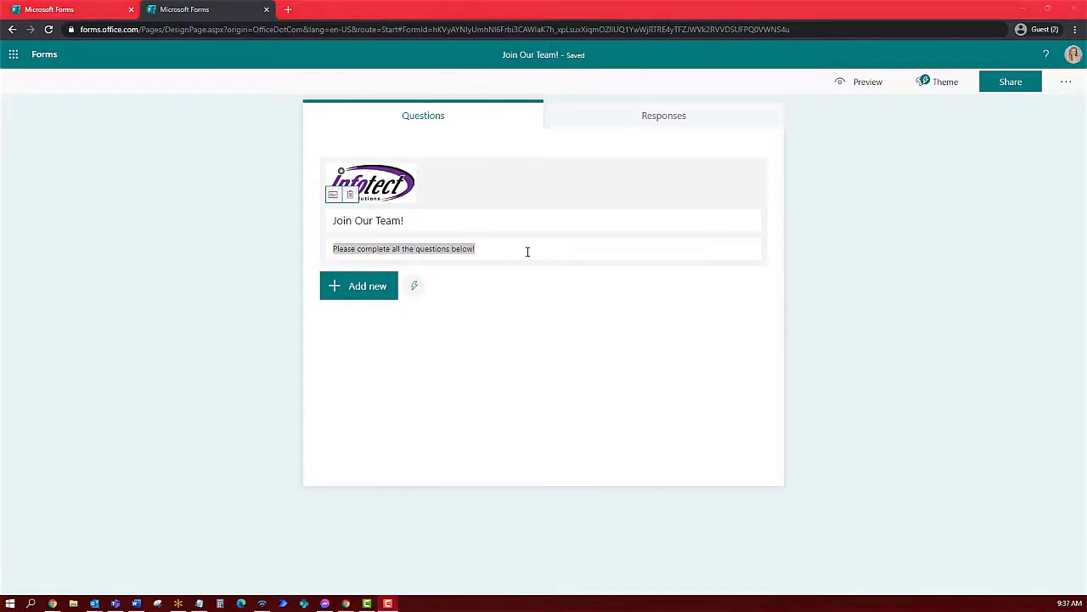
click(527, 252)
text(Infotect Design Solutions, Inc. is an Equal Opportunity Employer. Applications will be considered without regard to race, sex, religion, color, national origin, age, gender identity and/or expression, disability, sexual orientation, veteran status or other factors not related to specific position qualifications. Infotect is a drug-free workplace. All candidates are subject to a background check and citizenship verification.)
click(192, 340)
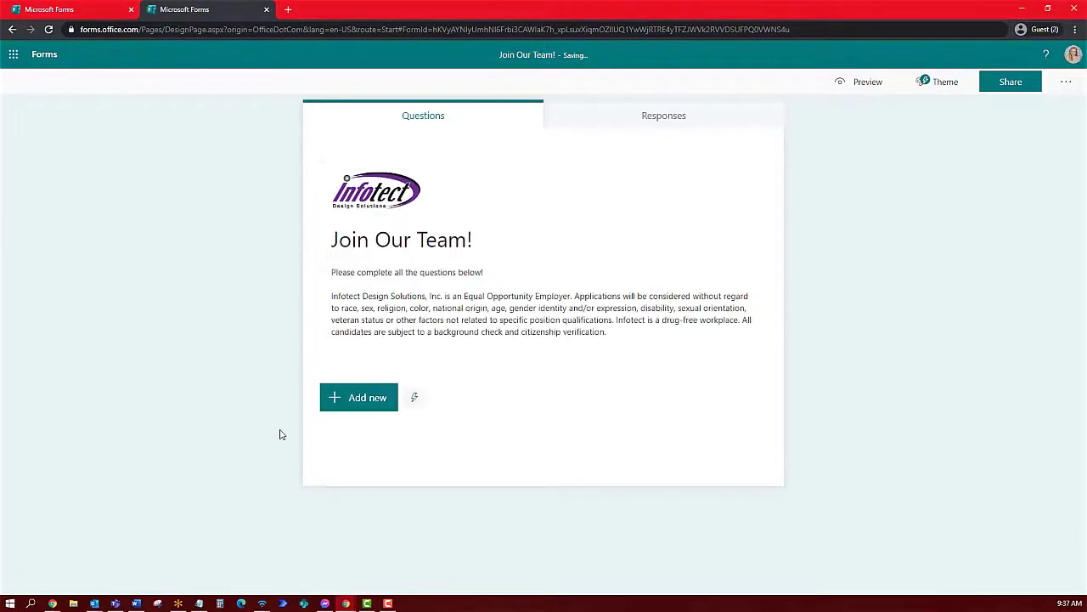
click(363, 399)
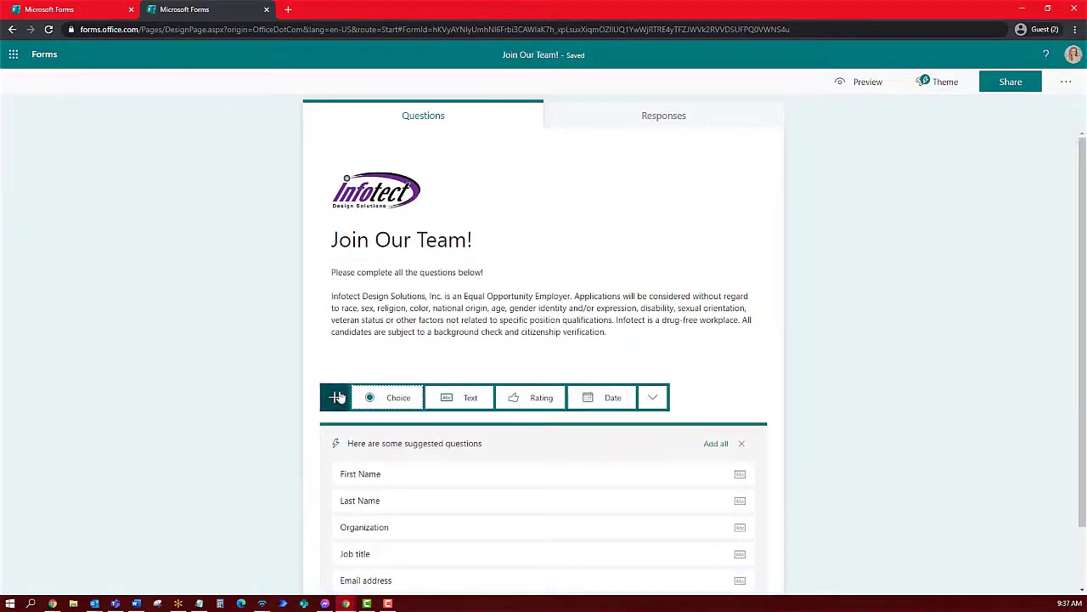
Add Name, Email and Phone Number text questions to the form
click(471, 397)
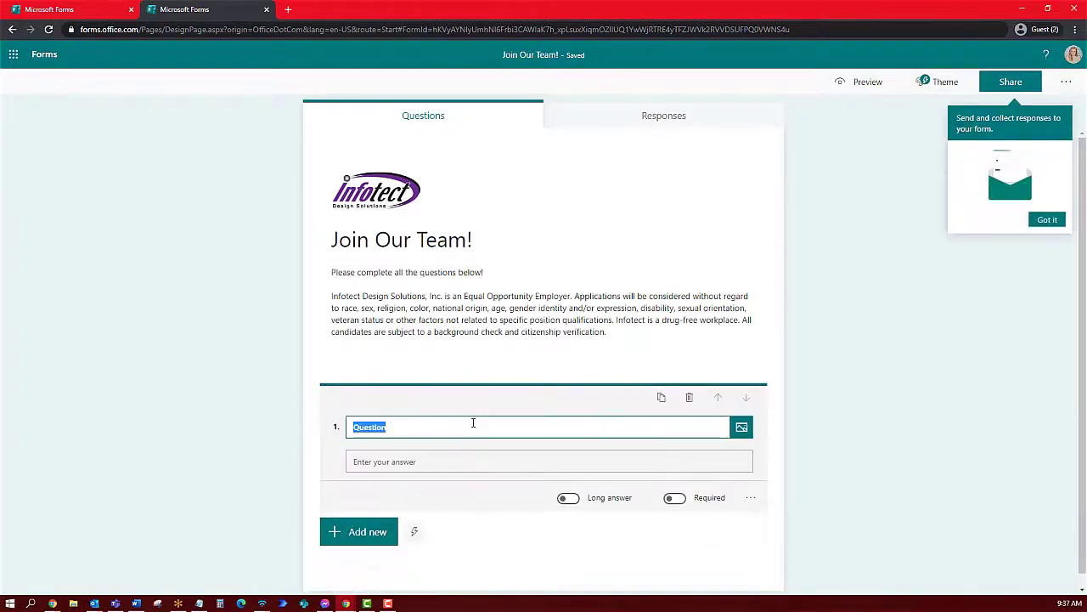
text(Name)
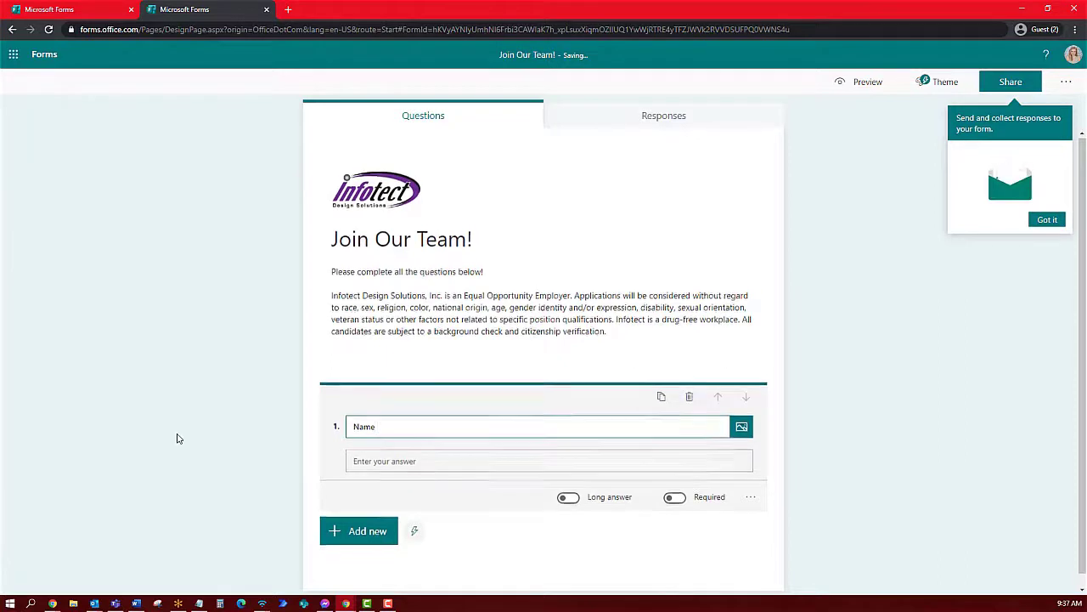
click(357, 528)
click(440, 517)
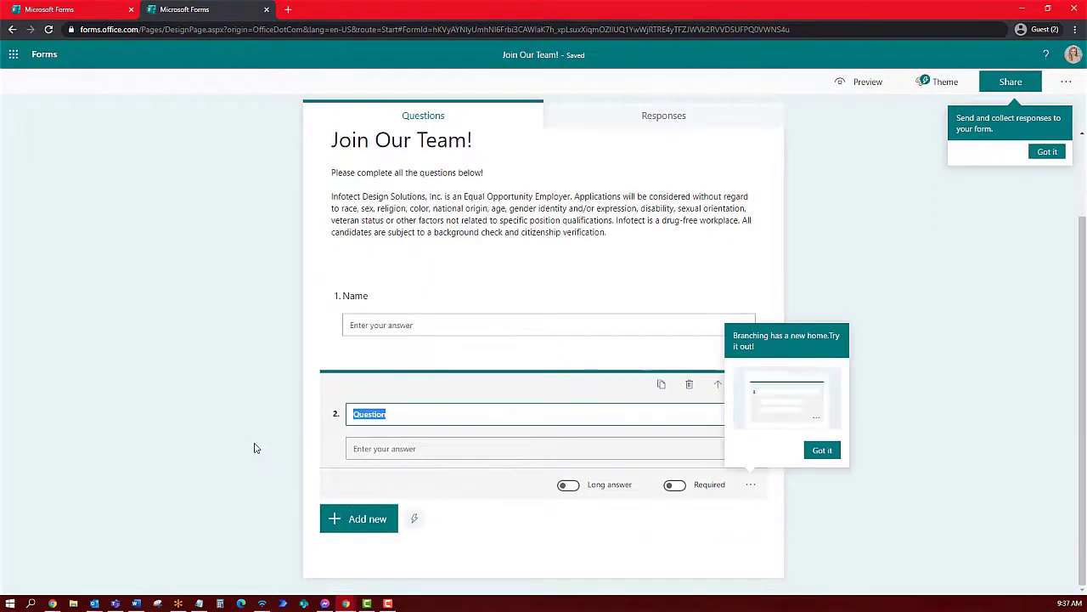
text(Email)
click(357, 518)
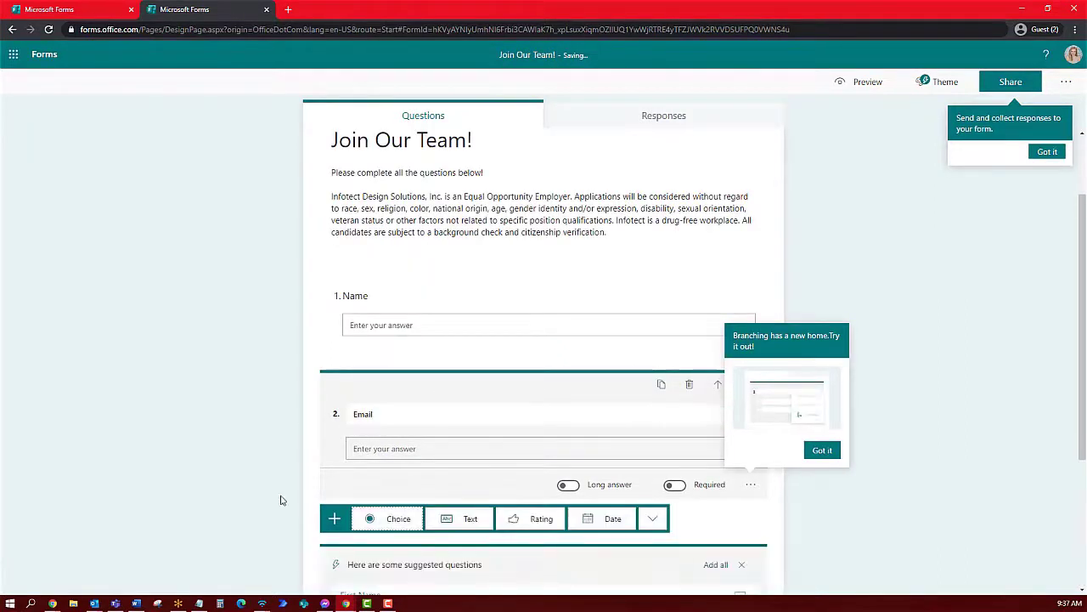
click(465, 394)
text(Phone Number)
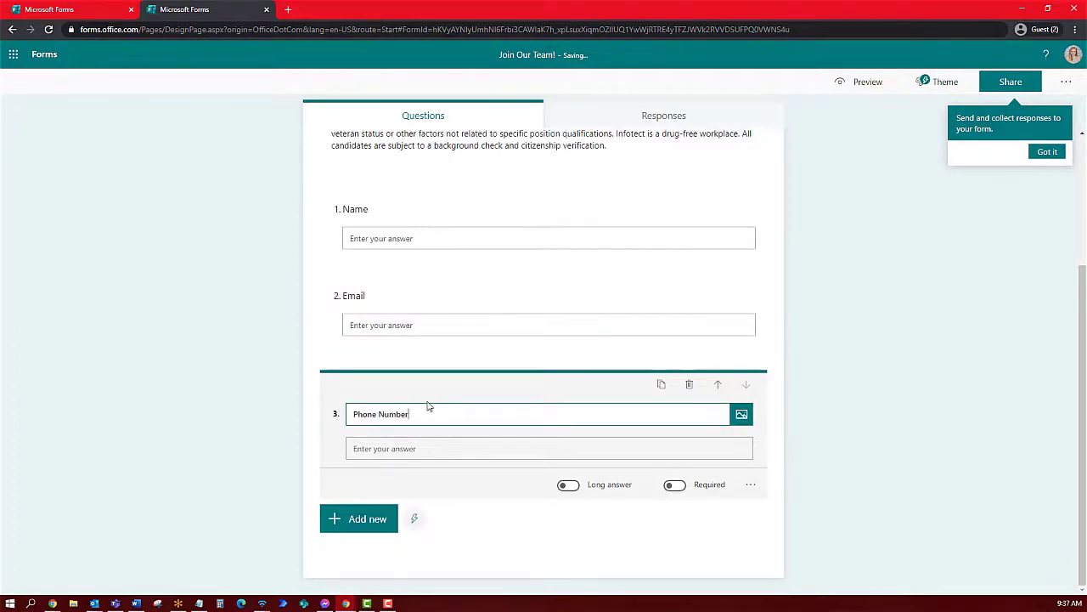
click(235, 451)
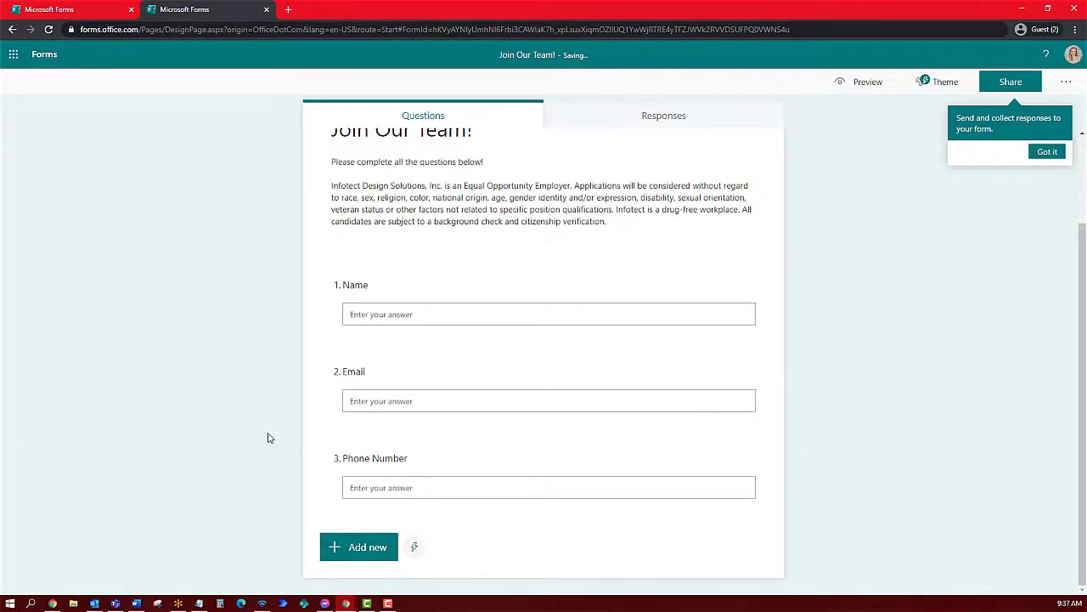
Add a required 'Position Applying For' multiple-choice question with three position options
click(358, 546)
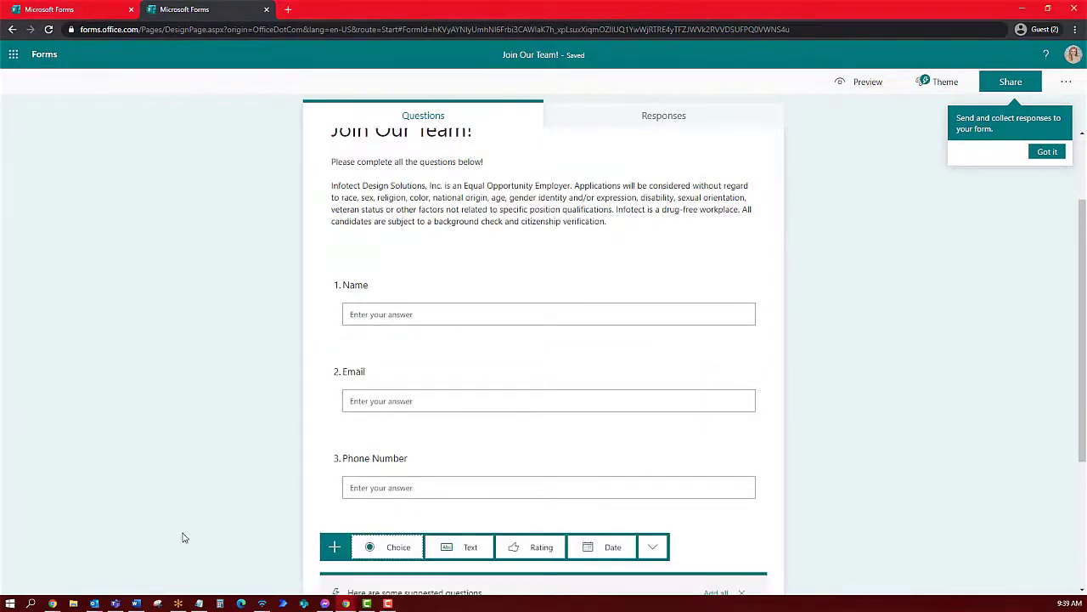
click(382, 378)
text(Position Apply)
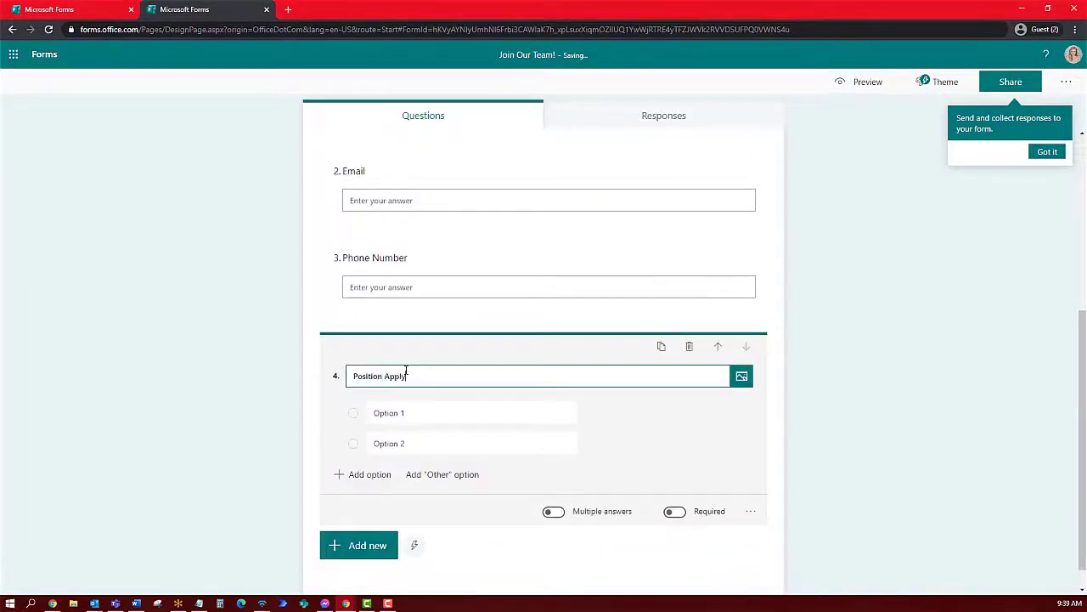
text(ing For)
click(417, 411)
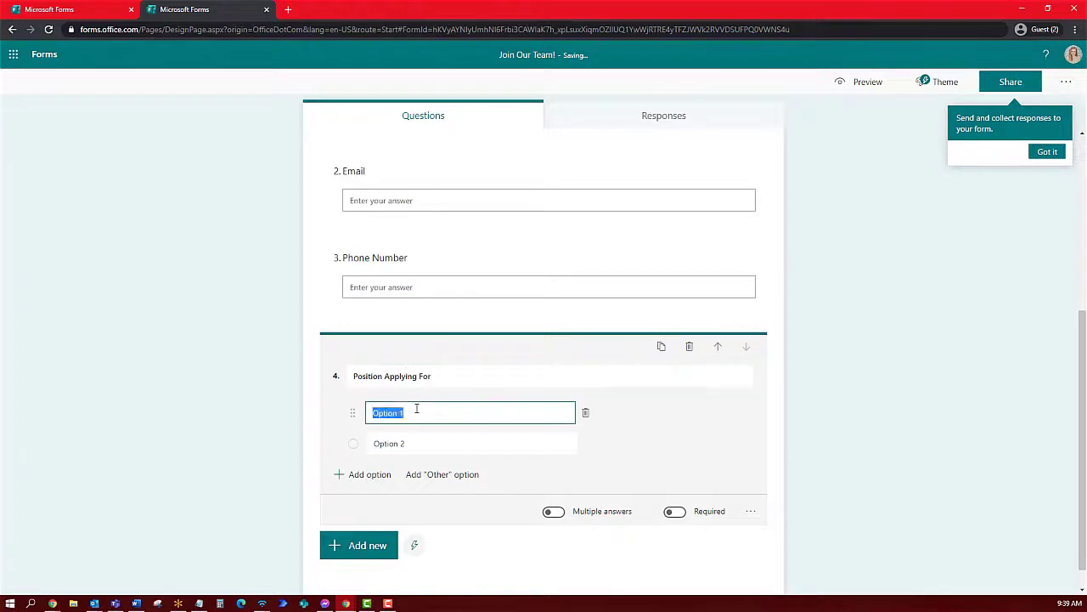
key(BackSpace)
text(Assistant to the reg)
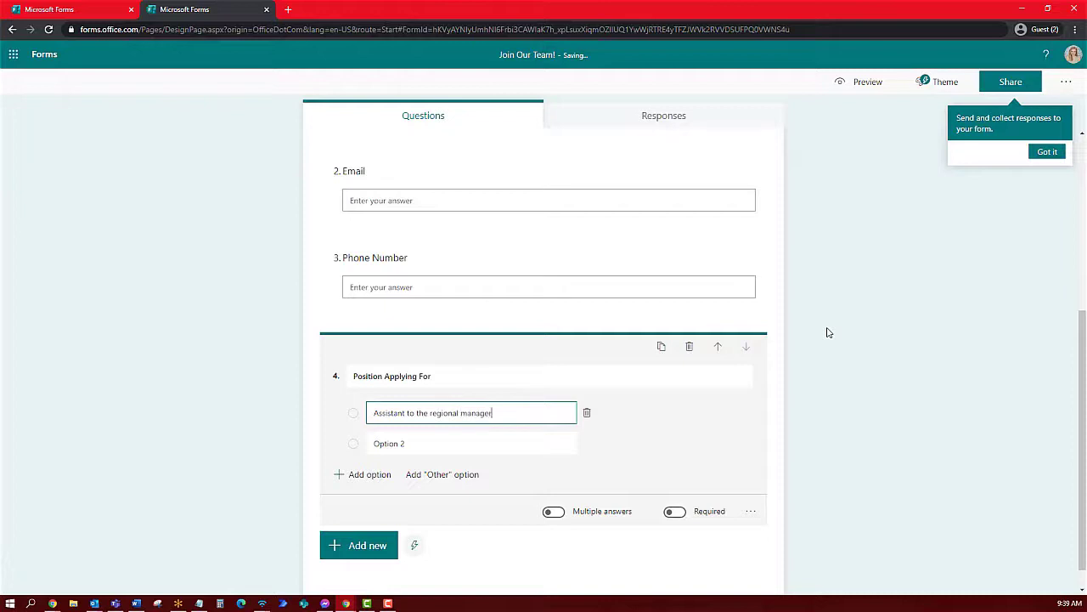
key(Tab)
text(Mar)
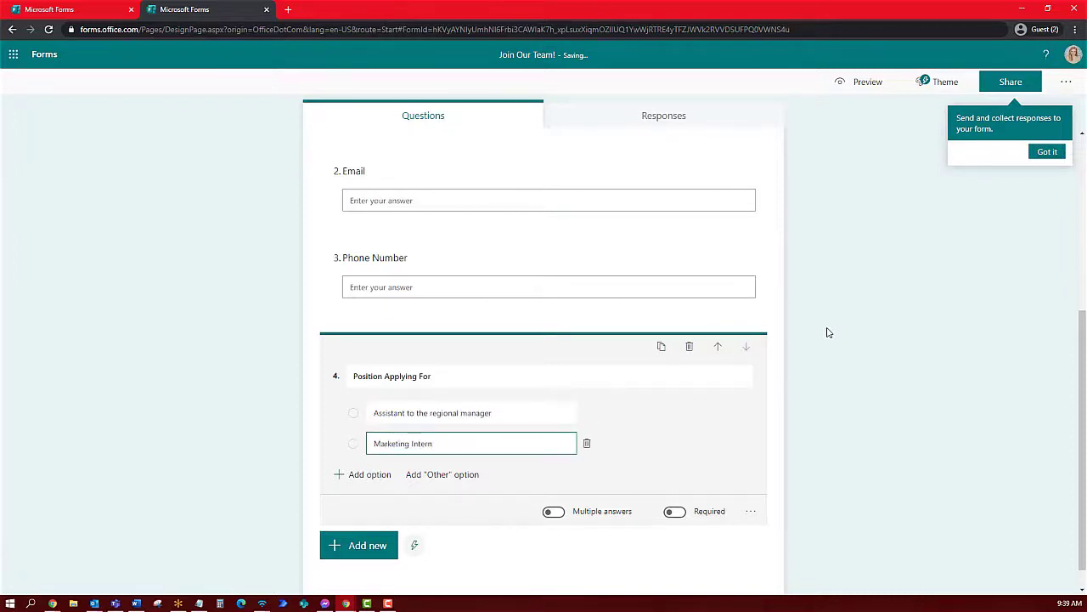
key(Return)
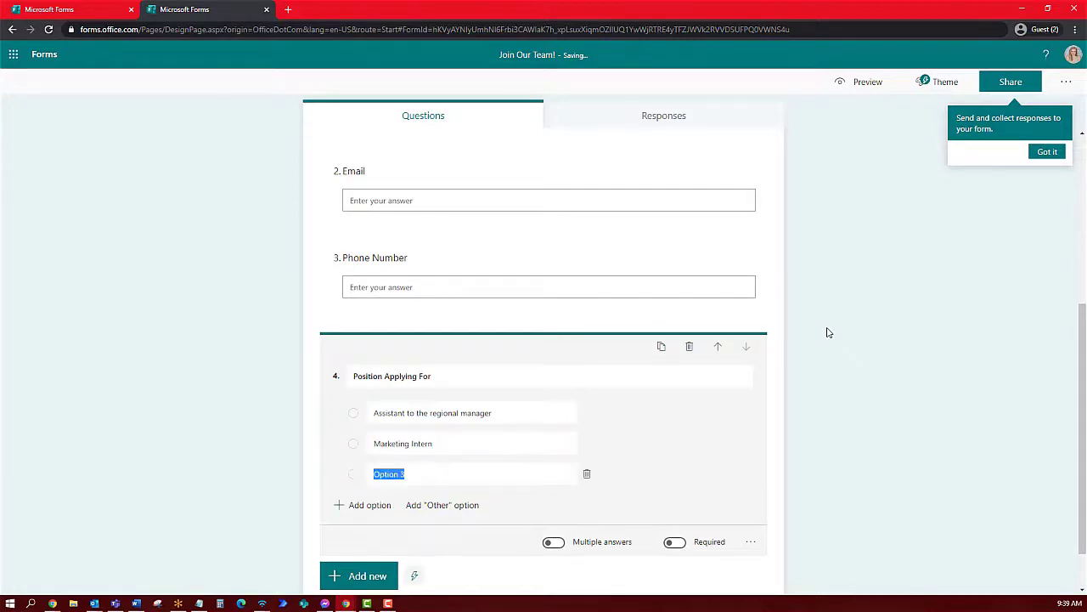
text(Account Manager)
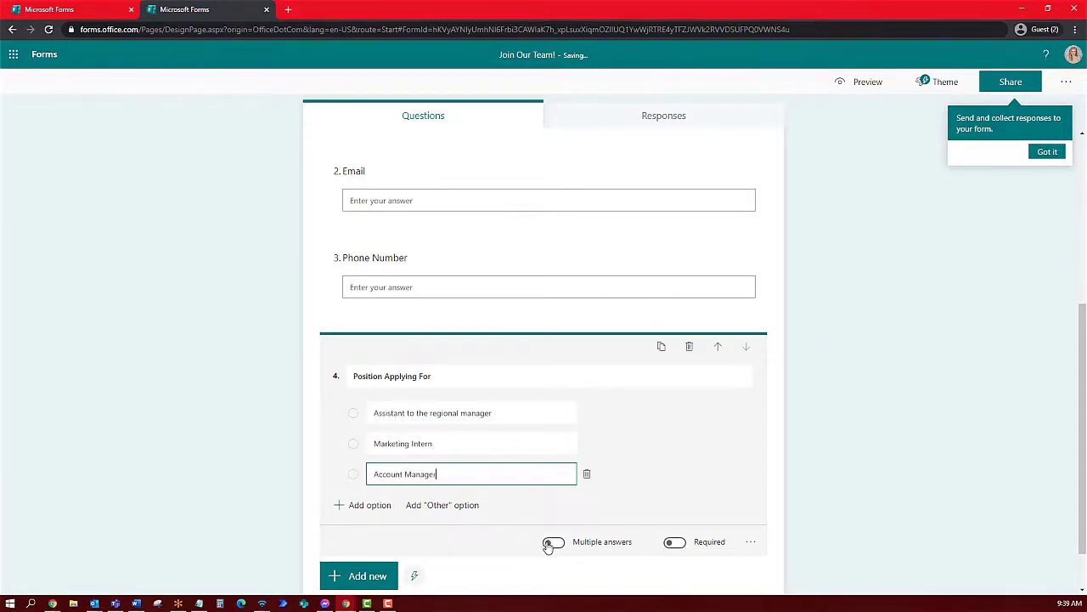
double_click(552, 543)
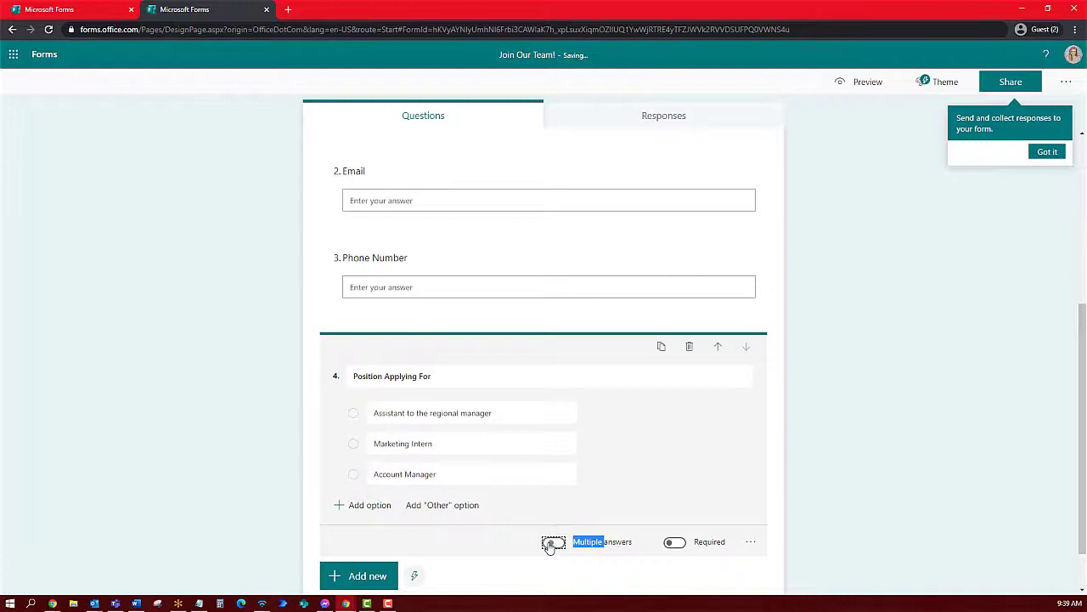
click(673, 543)
click(849, 286)
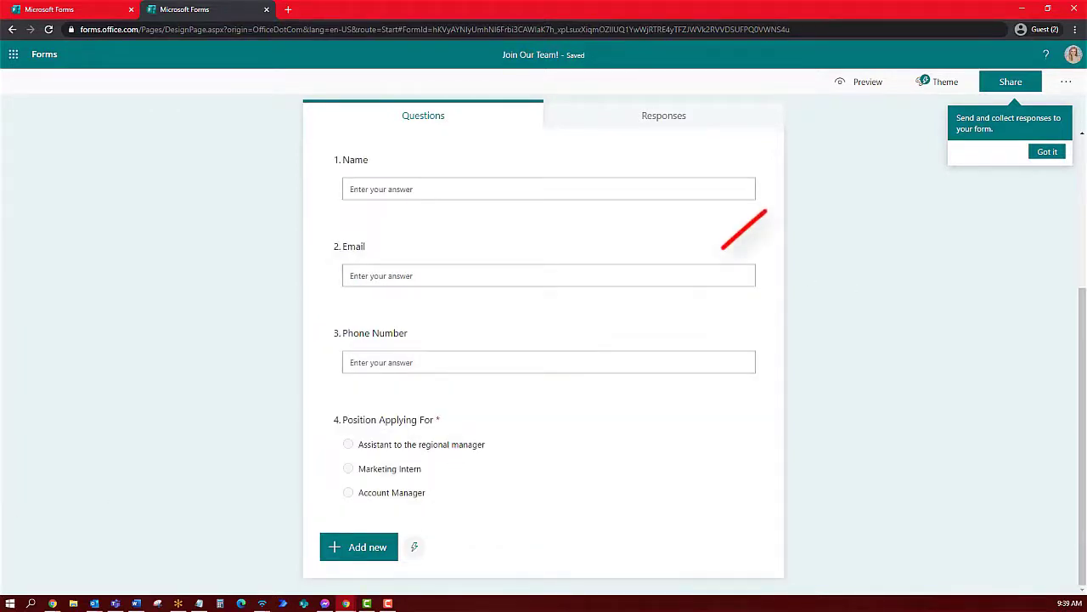
click(946, 81)
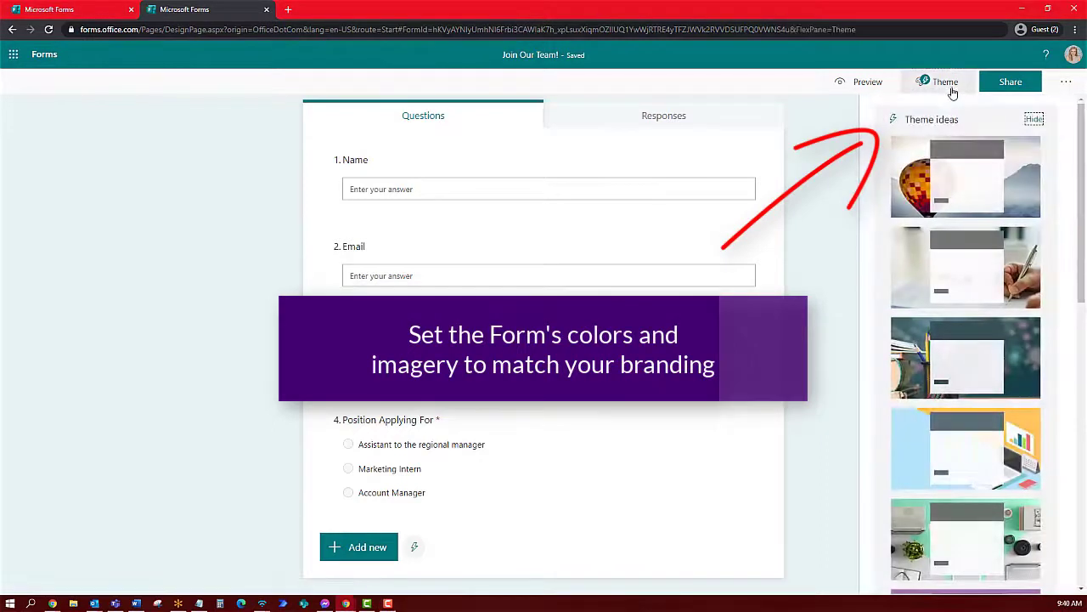
Apply a custom dark purple theme using hex colour 4B0071
click(1035, 125)
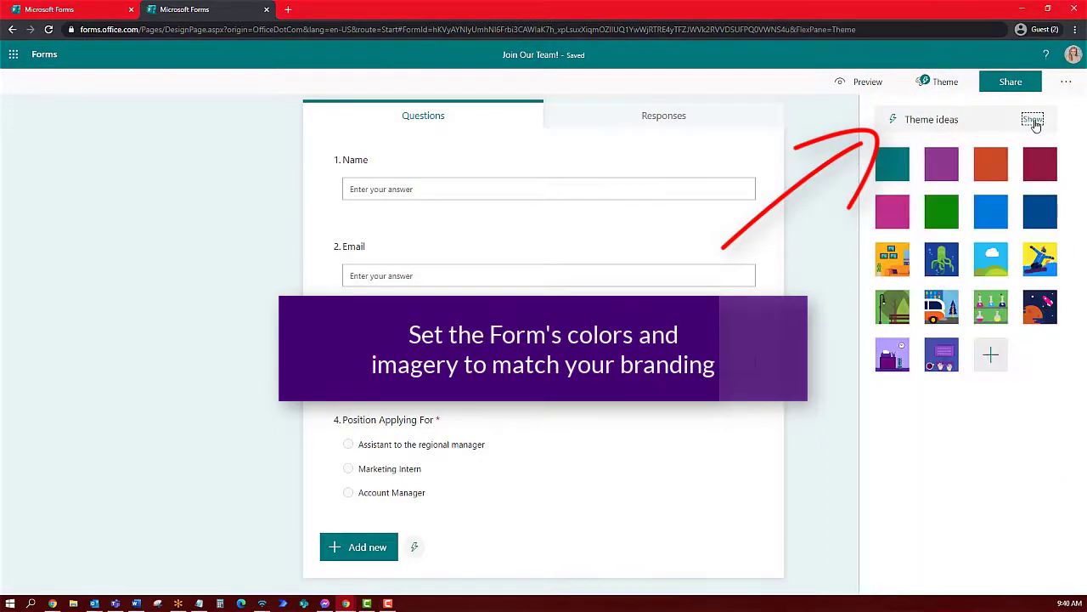
click(992, 354)
click(950, 187)
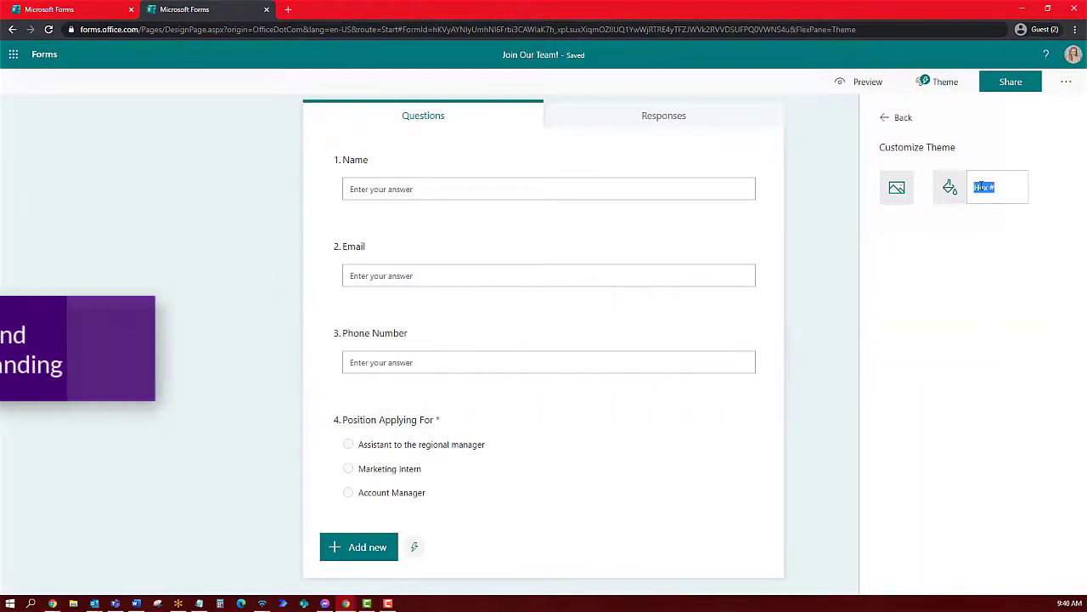
text(4B0071)
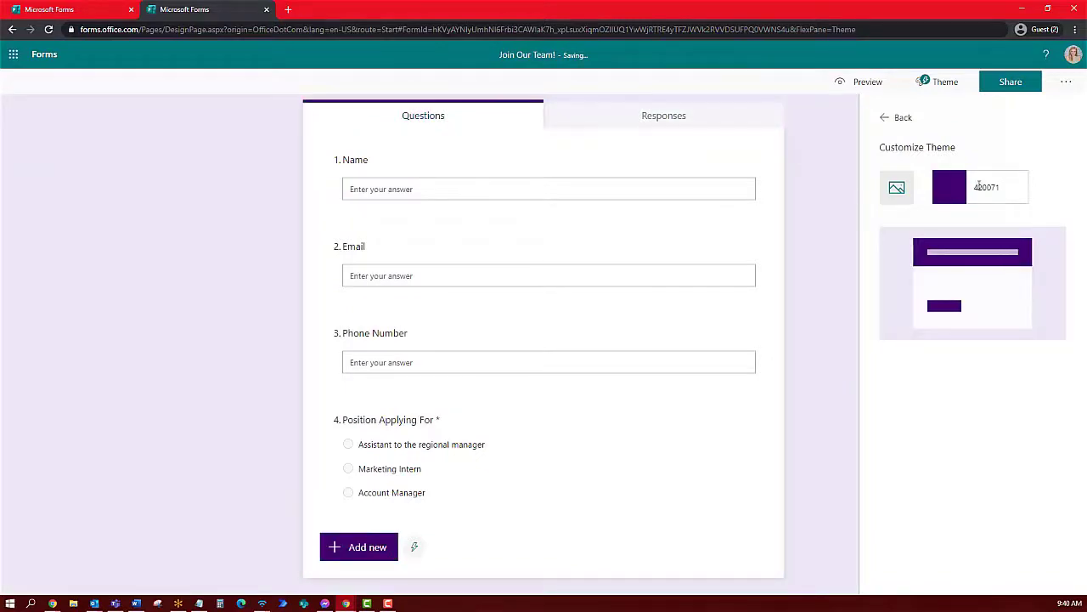
click(836, 263)
Preview the themed form, then return to editing and open the form's settings
click(882, 81)
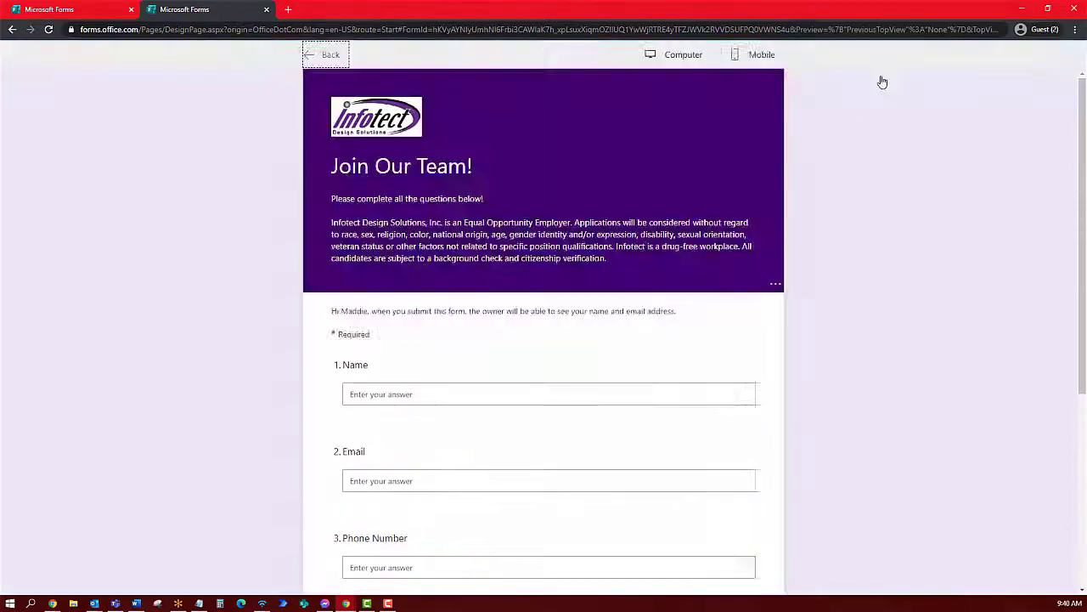
scroll(874, 133, down, 4)
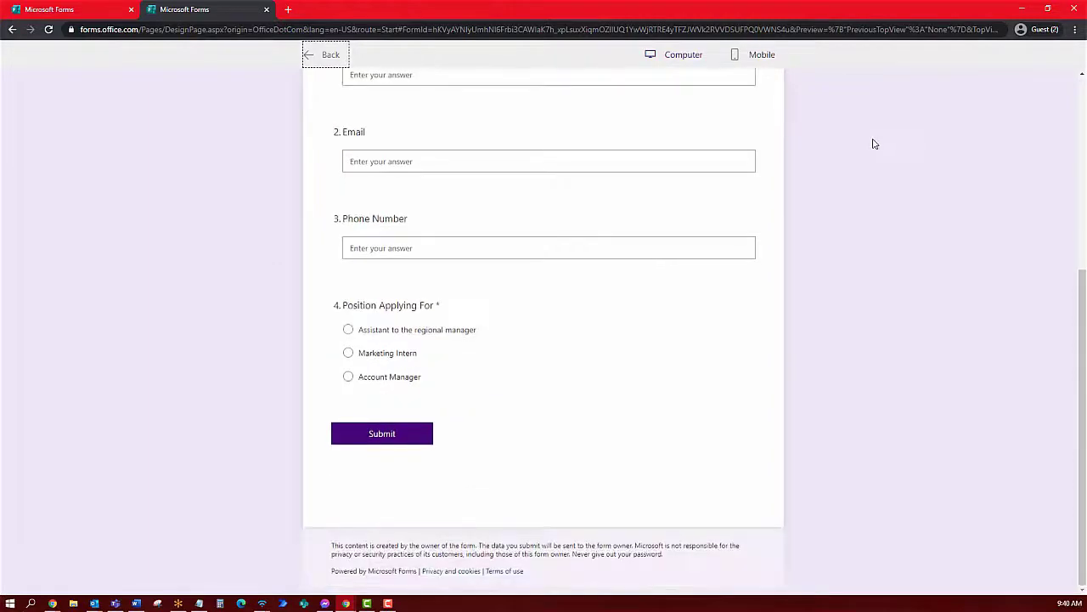
scroll(851, 236, up, 5)
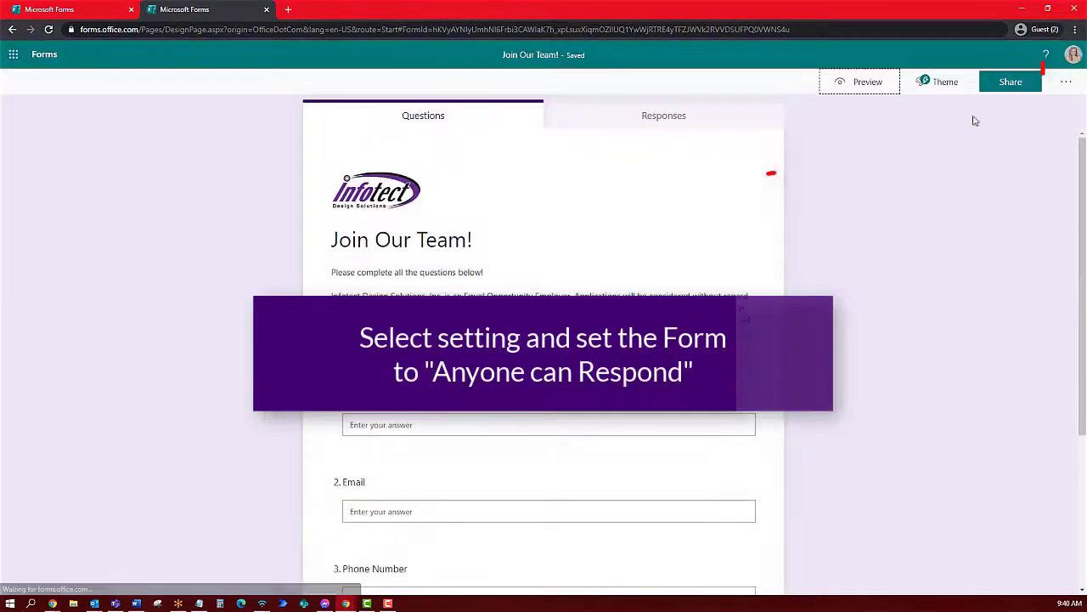
click(1066, 81)
click(1011, 106)
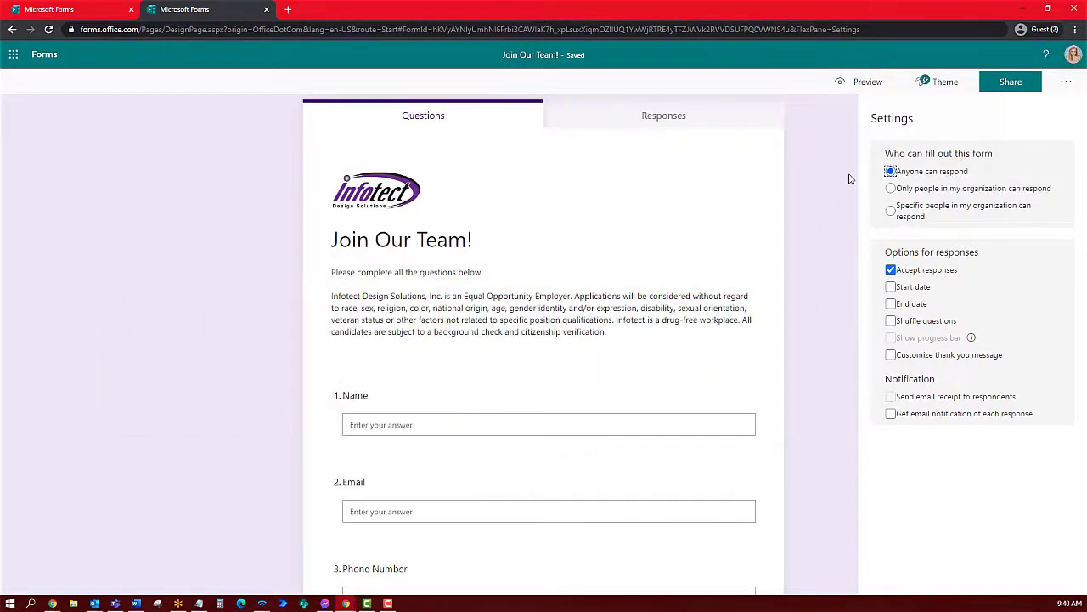
Copy the form's iframe embed code from the Share options
click(1065, 82)
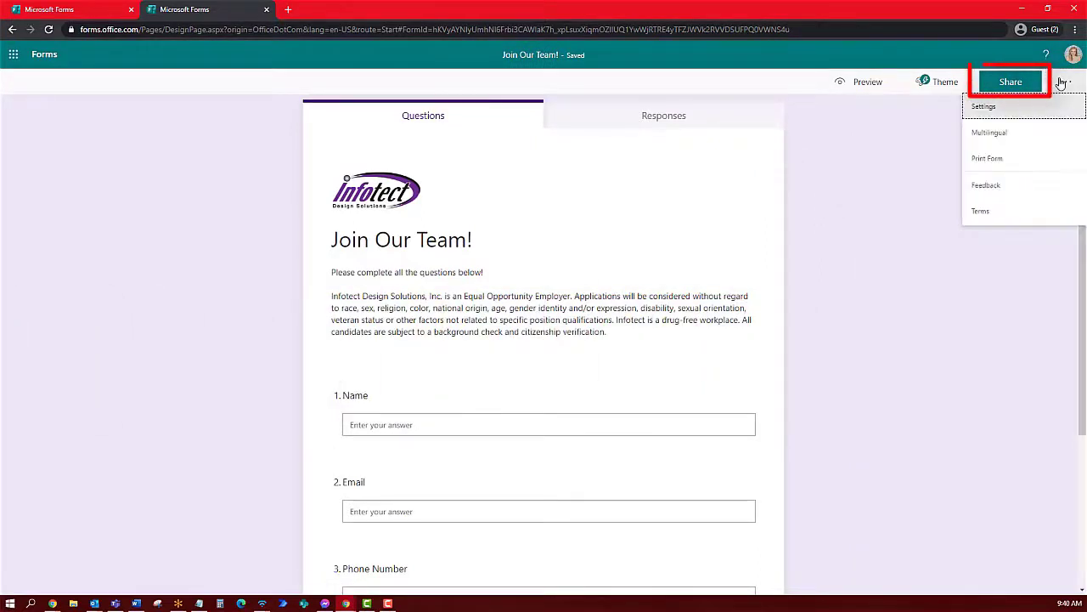
click(1011, 82)
click(950, 236)
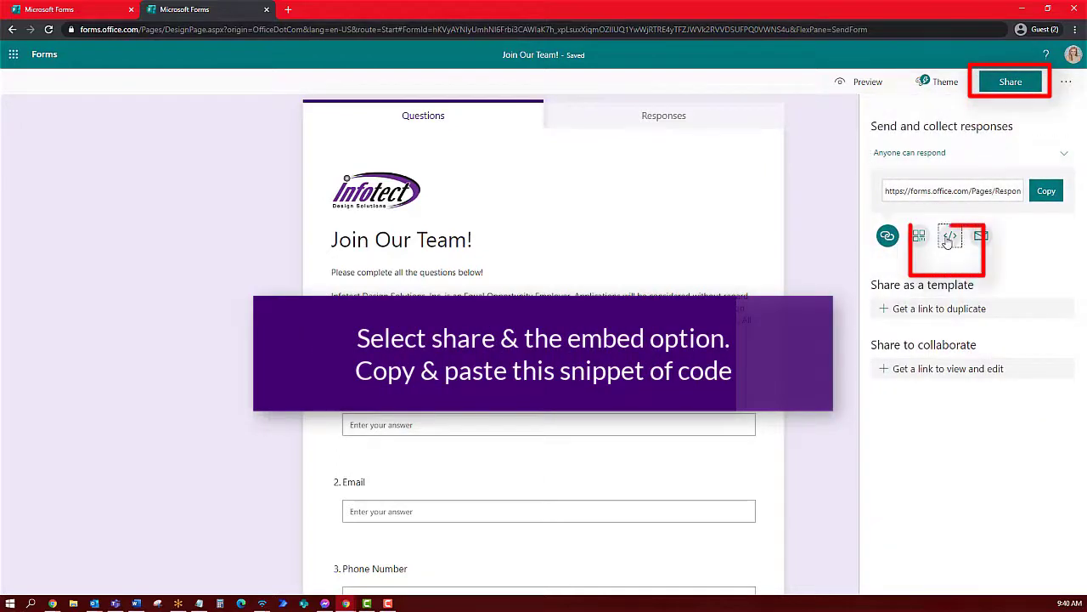
triple_click(989, 211)
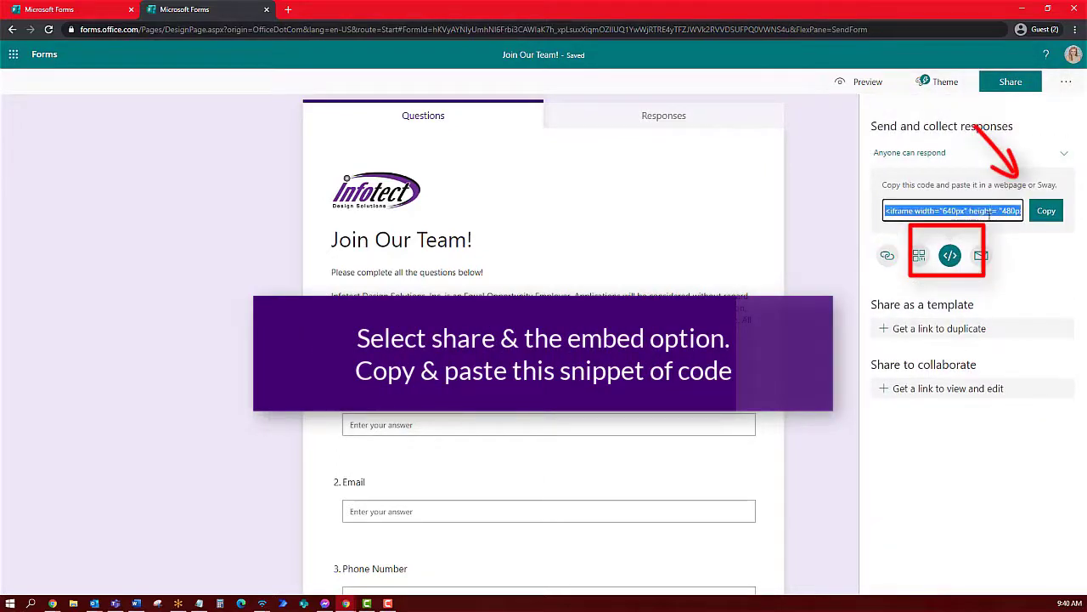
click(1046, 210)
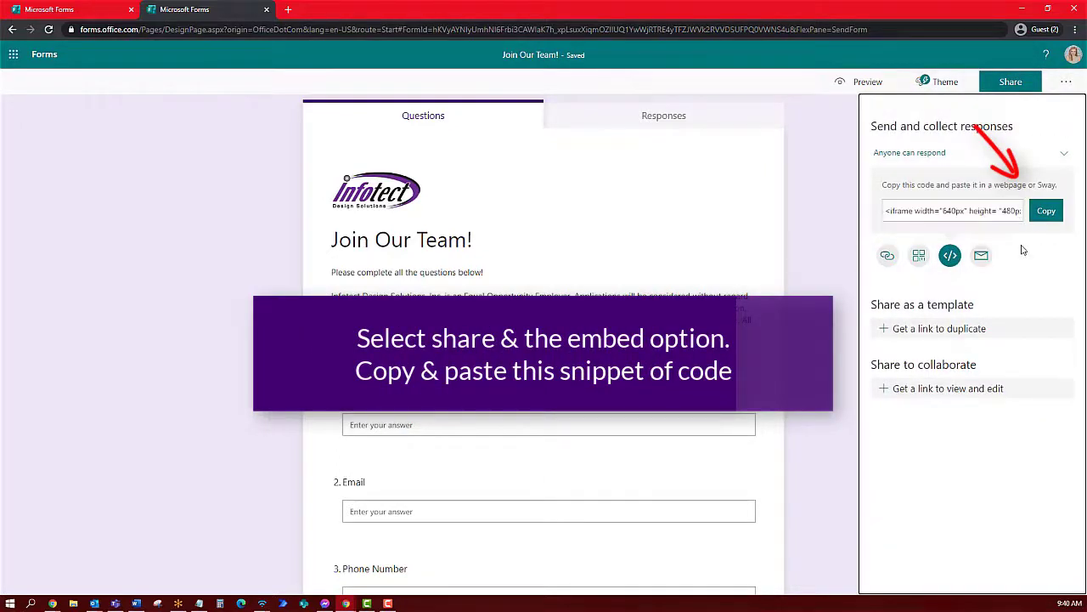
click(848, 216)
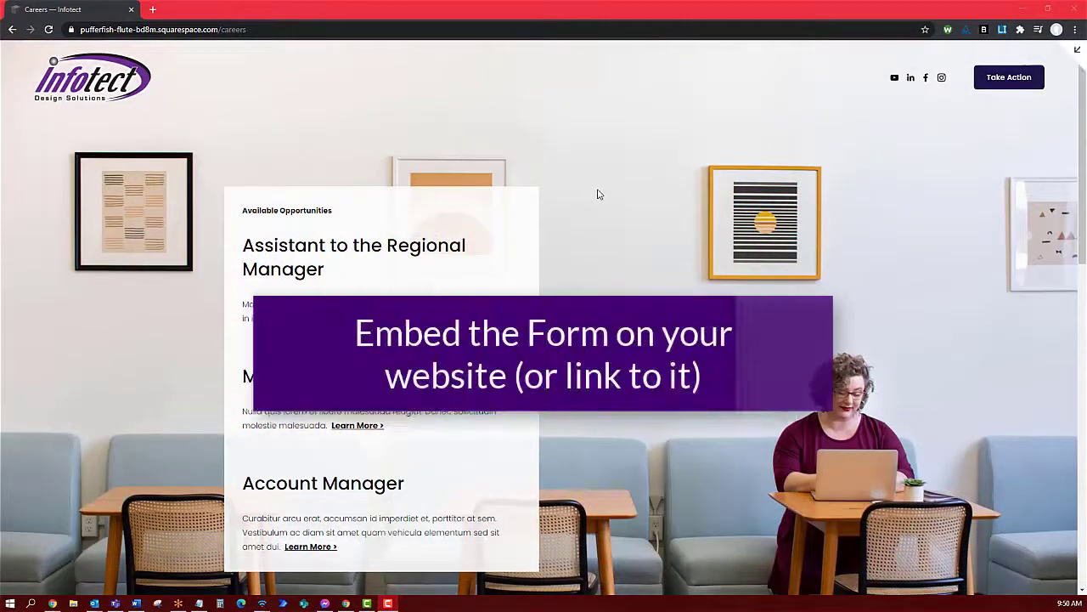
Fill in a test applicant's name, email and phone, pick Assistant to the regional manager, and submit
scroll(597, 194, down, 7)
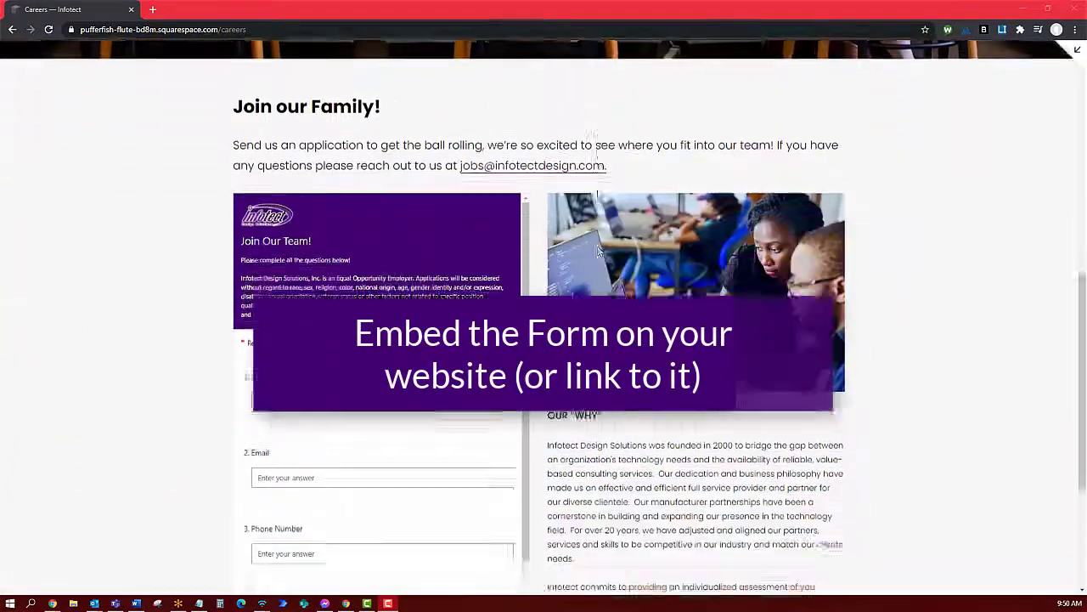
scroll(597, 250, down, 3)
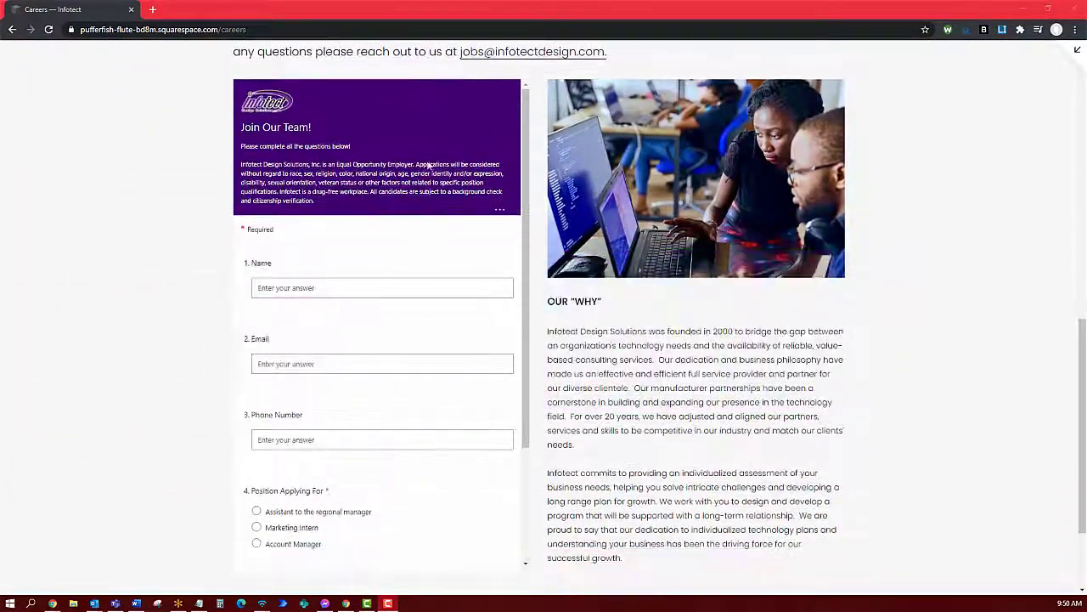
click(429, 285)
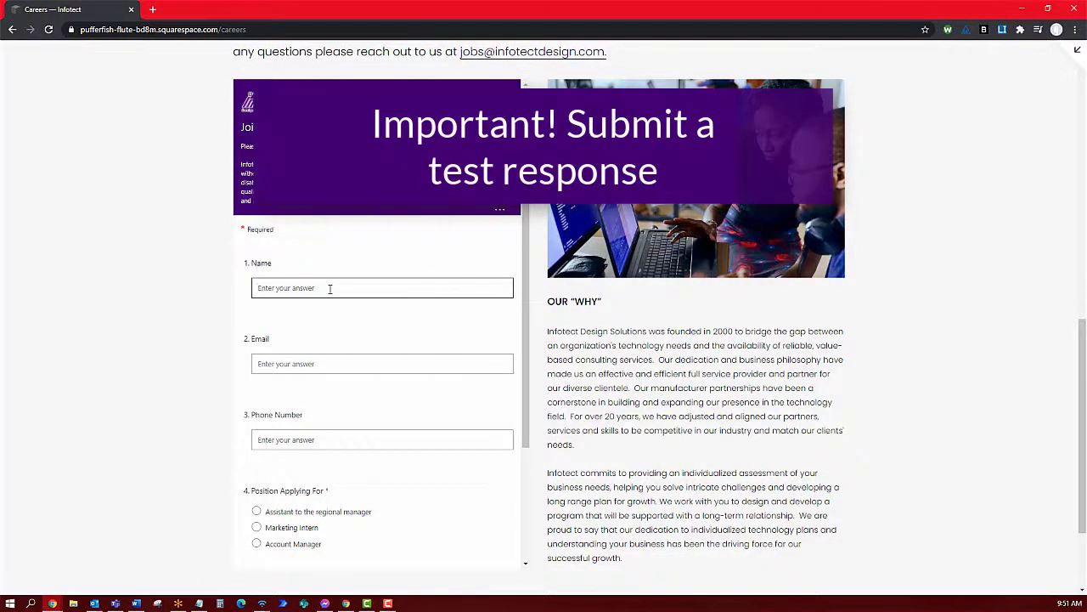
text(Lester Tester)
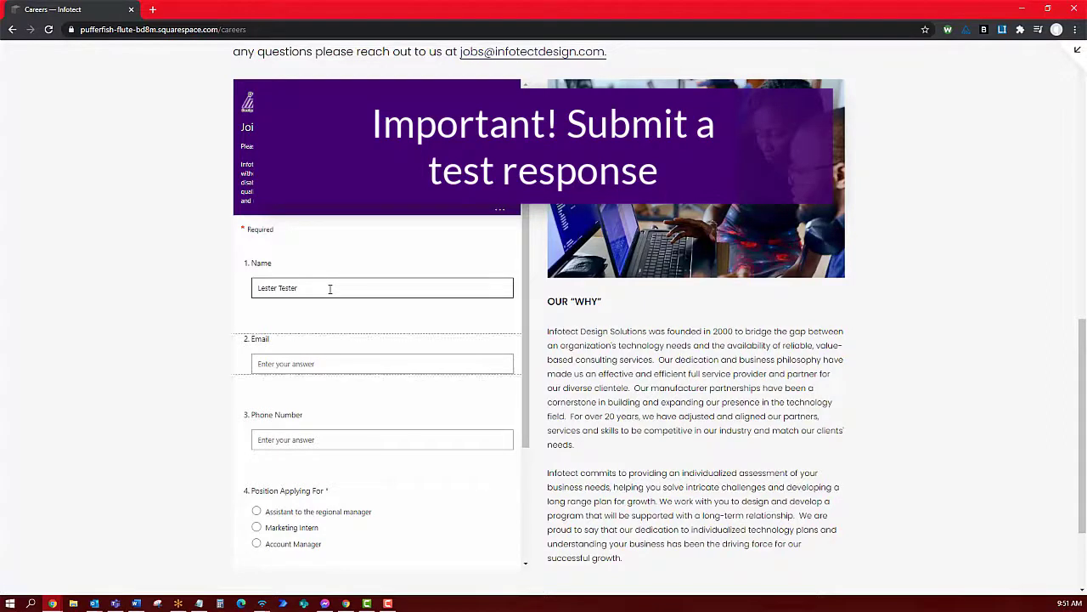
key(Tab)
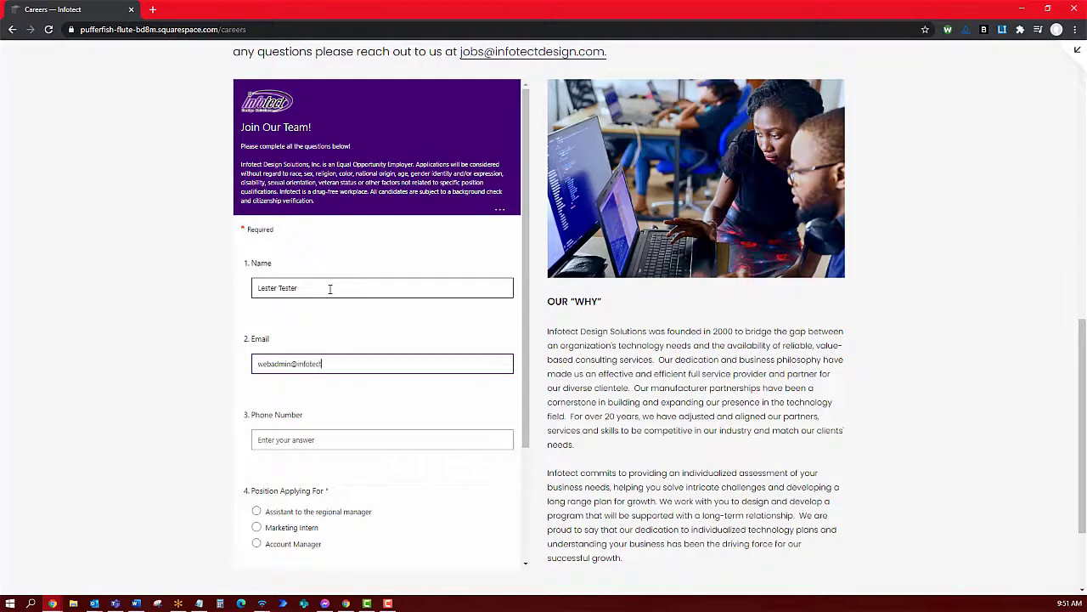
key(Tab)
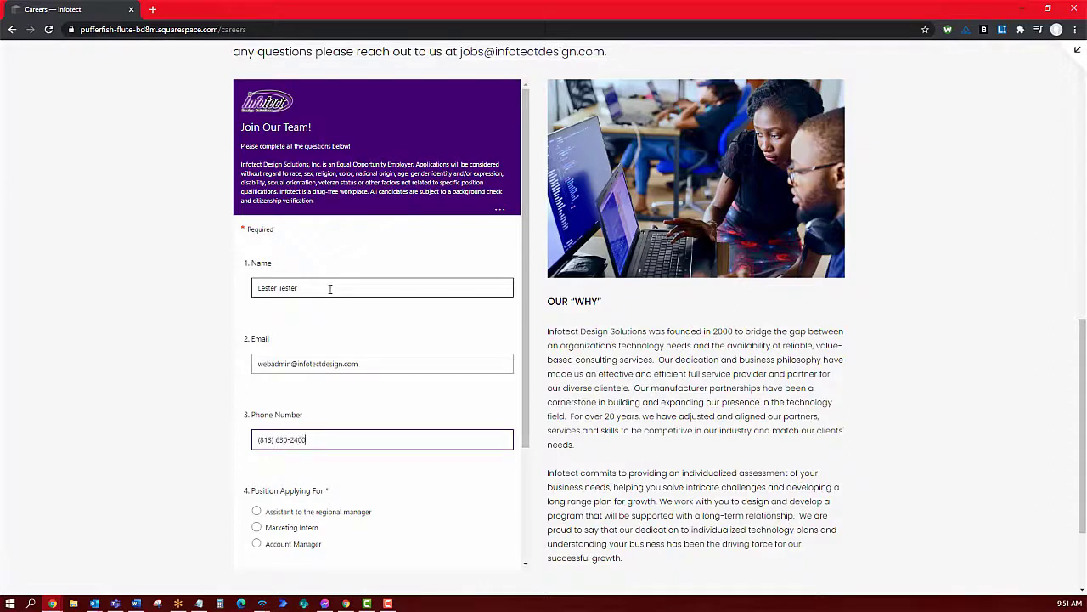
scroll(330, 289, down, 3)
click(257, 359)
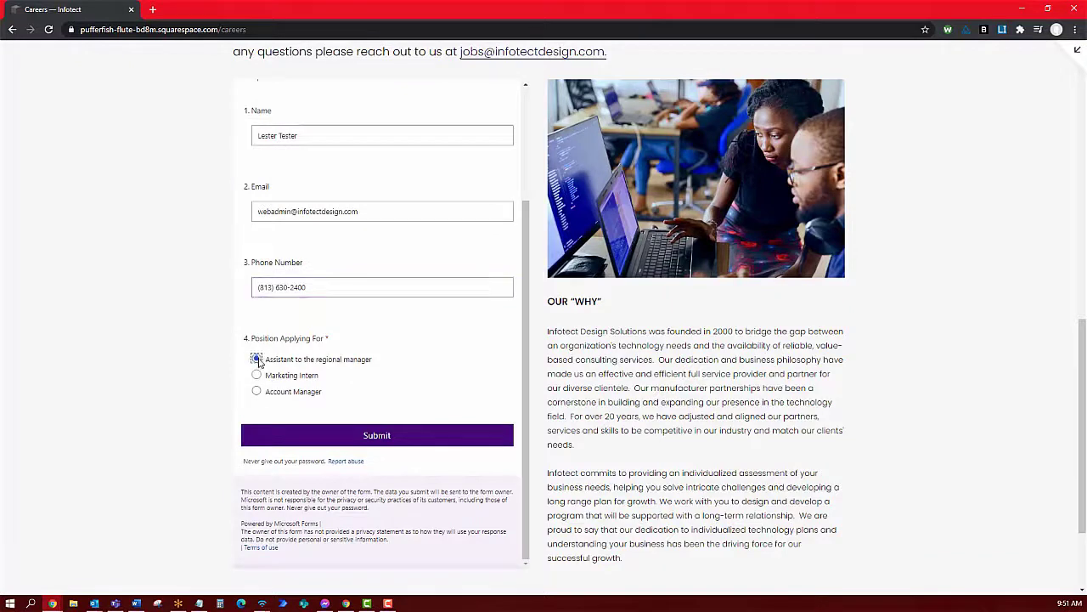
click(413, 440)
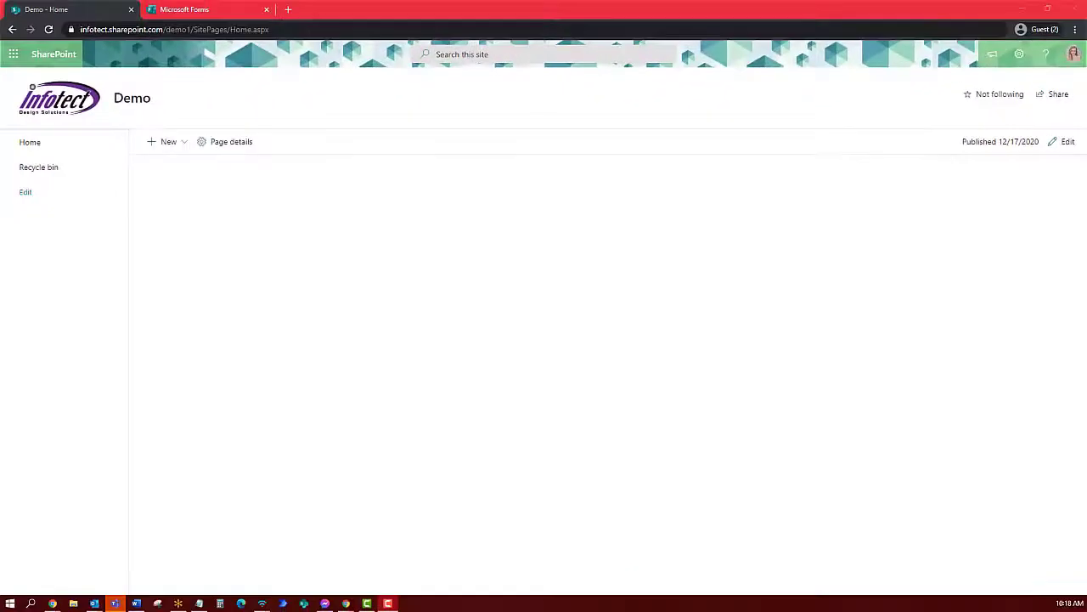
Start a new SharePoint list from an uploaded Excel responses spreadsheet
click(167, 142)
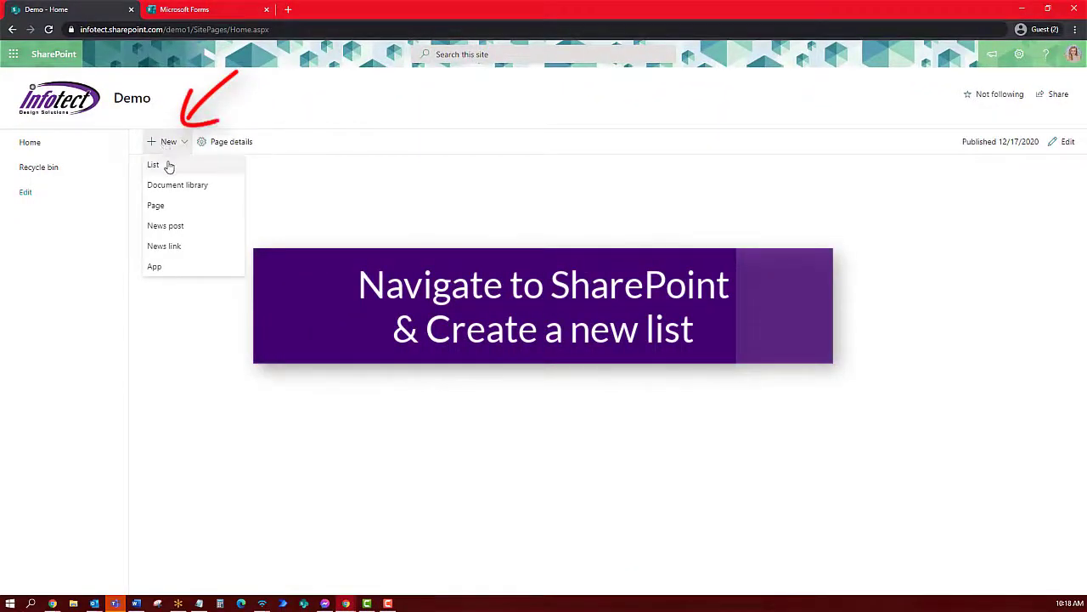
click(169, 165)
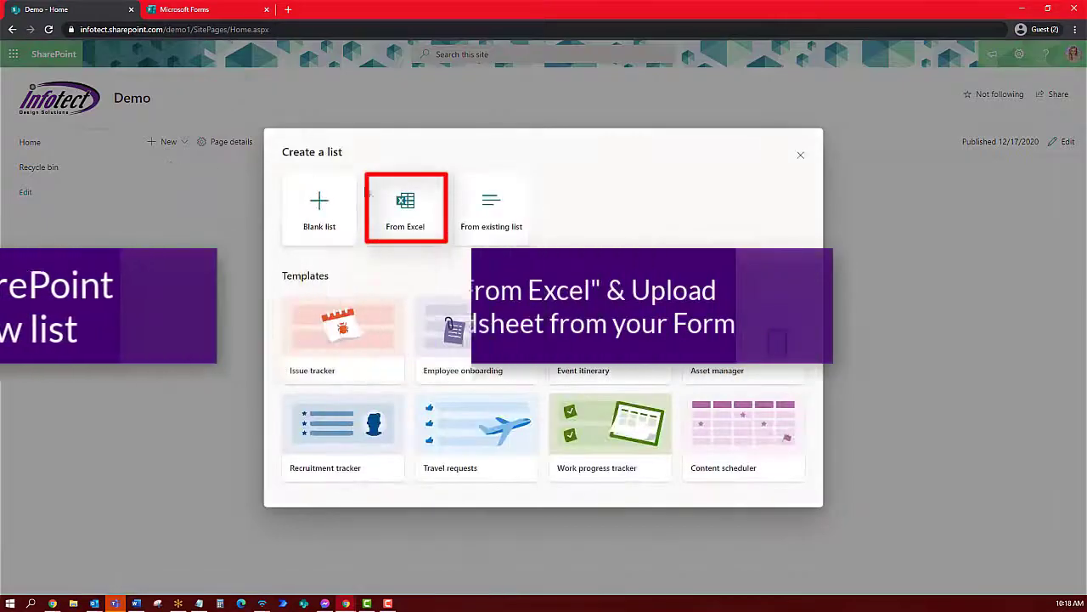
click(405, 215)
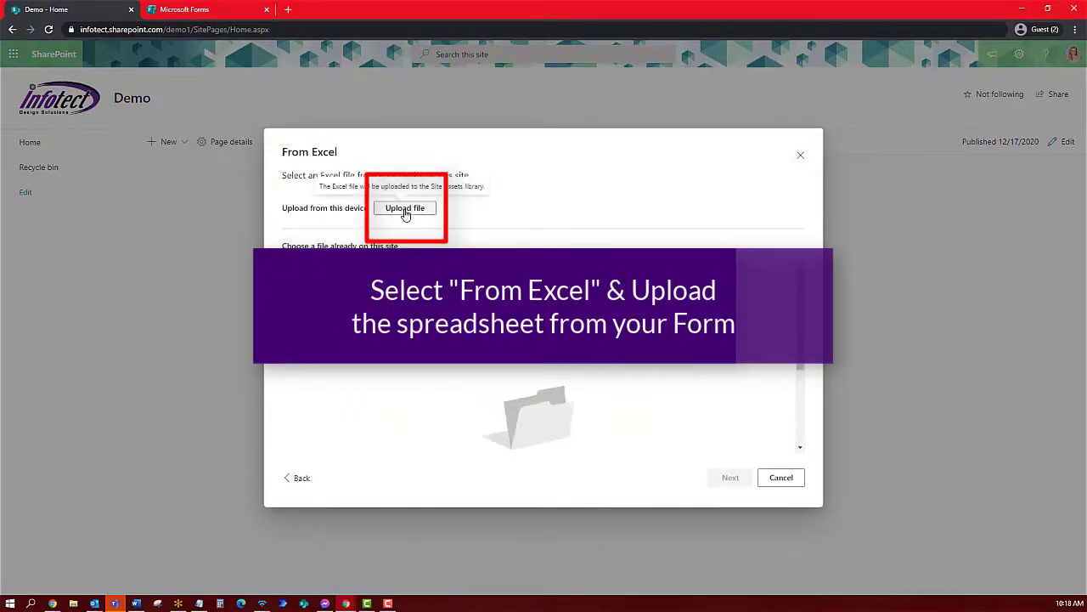
click(405, 209)
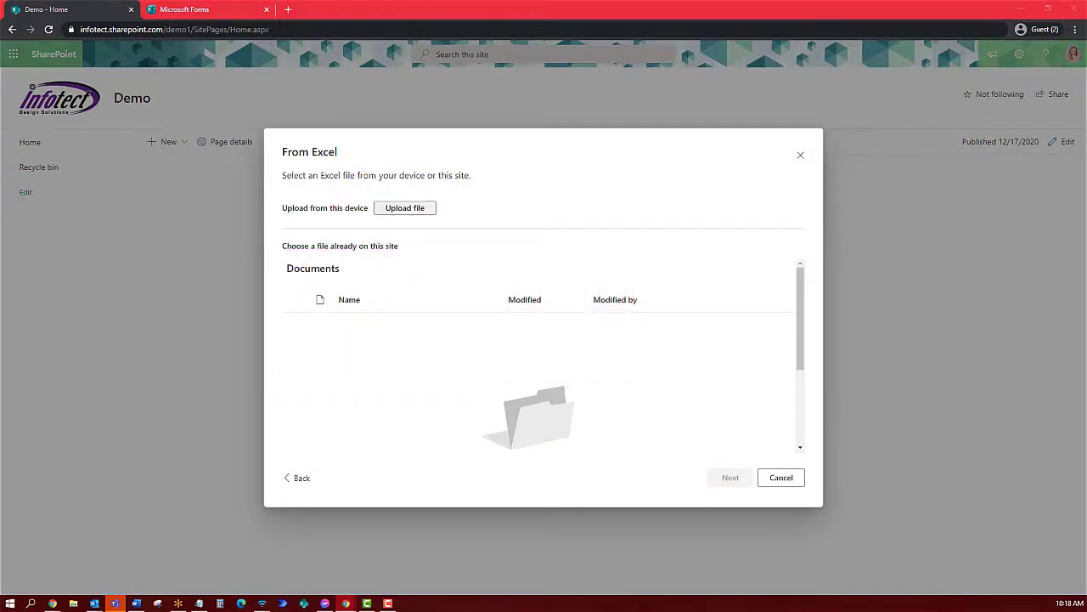
key(Return)
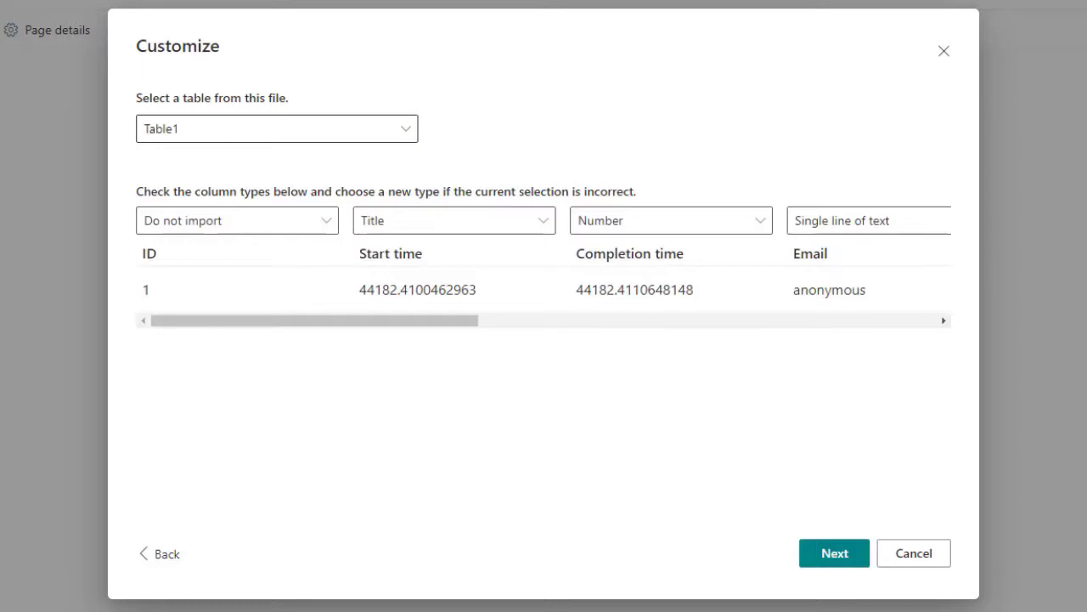
Skip the Start time, Completion time, Email and Name columns and map Name2 to Title
click(384, 223)
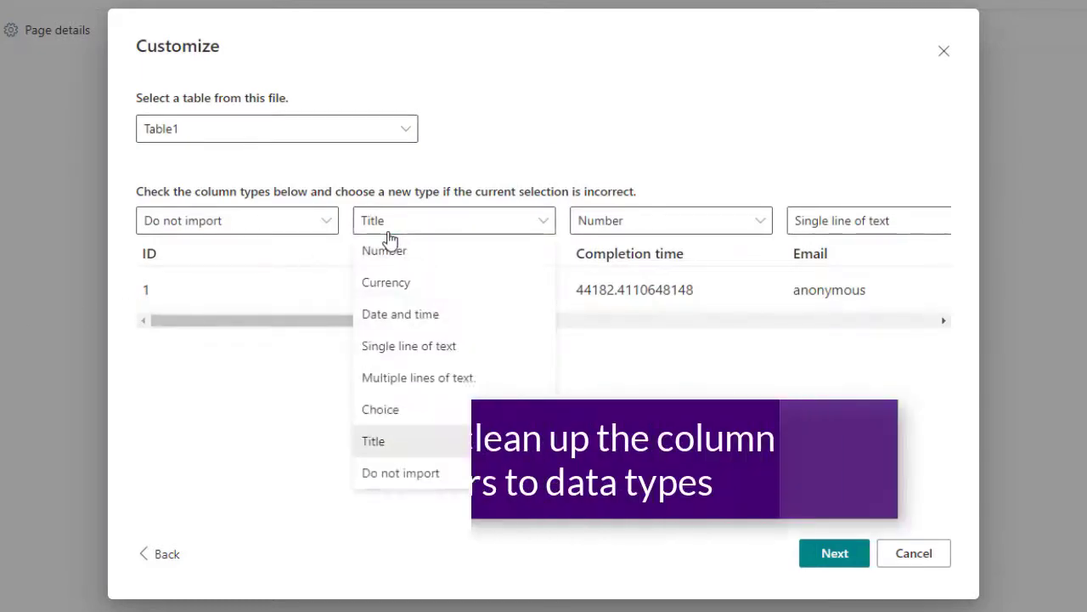
click(399, 470)
click(636, 221)
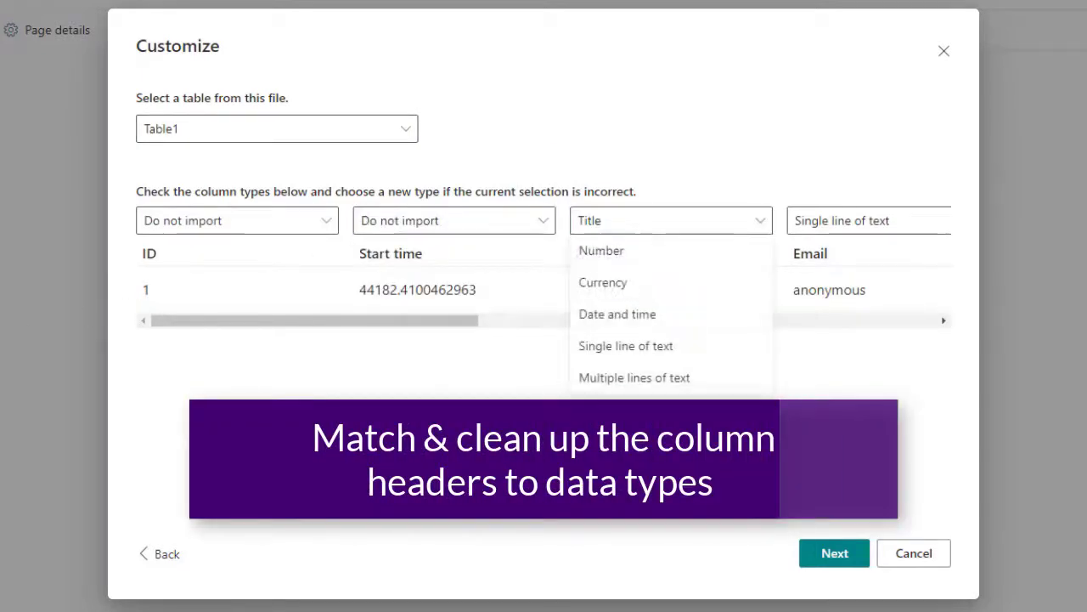
click(636, 240)
drag(467, 321, 655, 320)
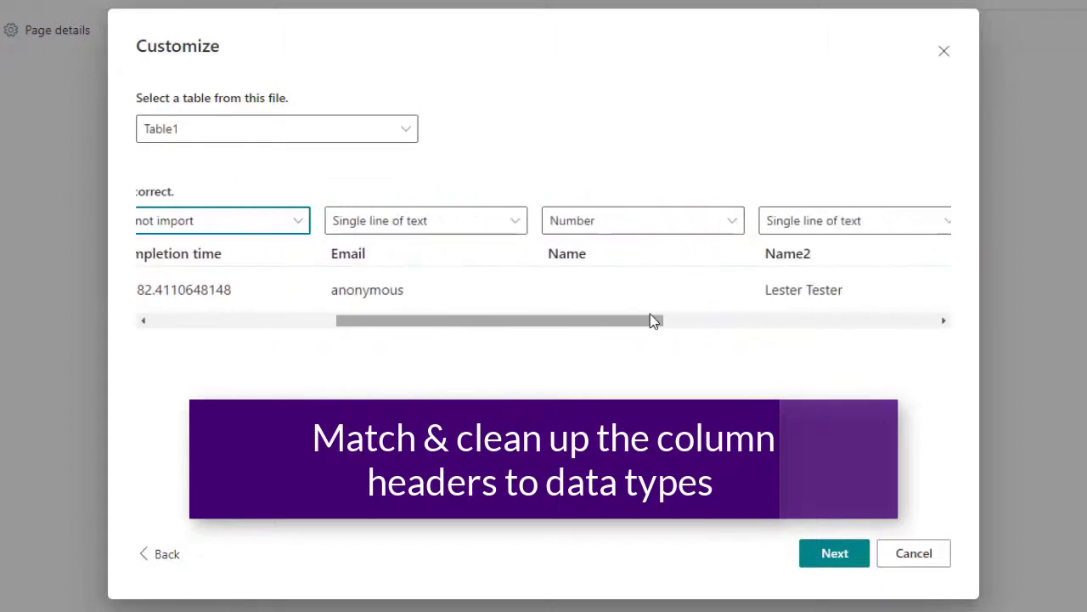
click(439, 223)
click(449, 377)
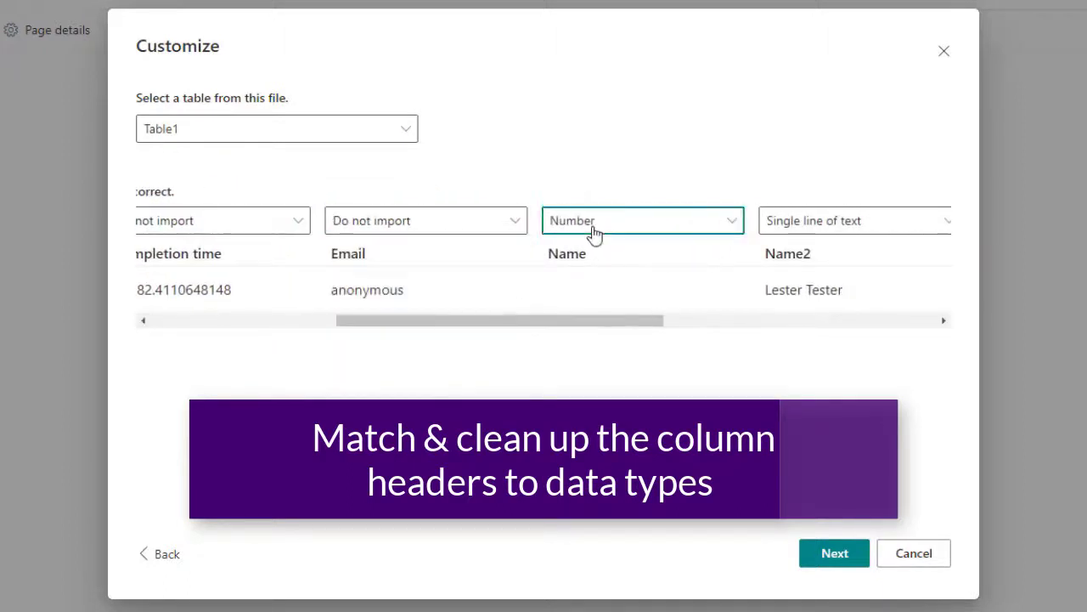
click(595, 225)
click(623, 474)
drag(506, 327, 702, 322)
click(385, 226)
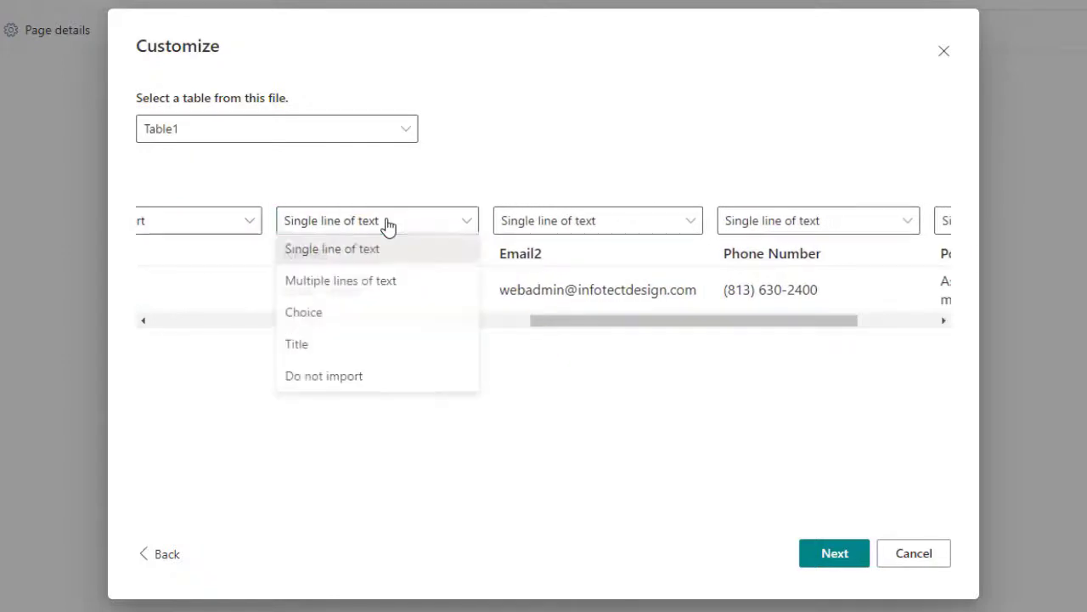
click(399, 349)
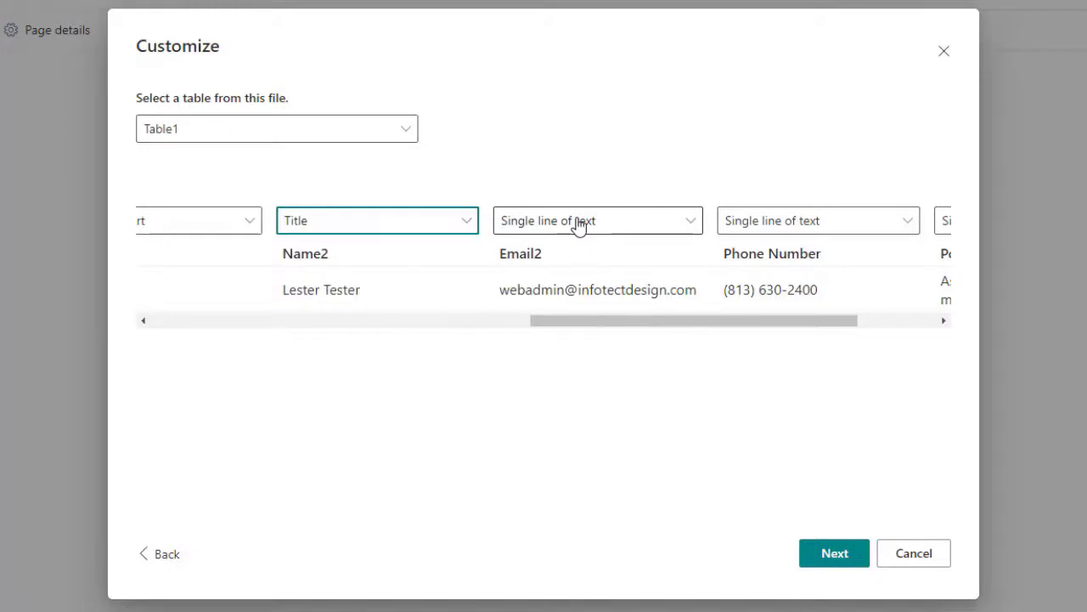
drag(636, 323, 795, 325)
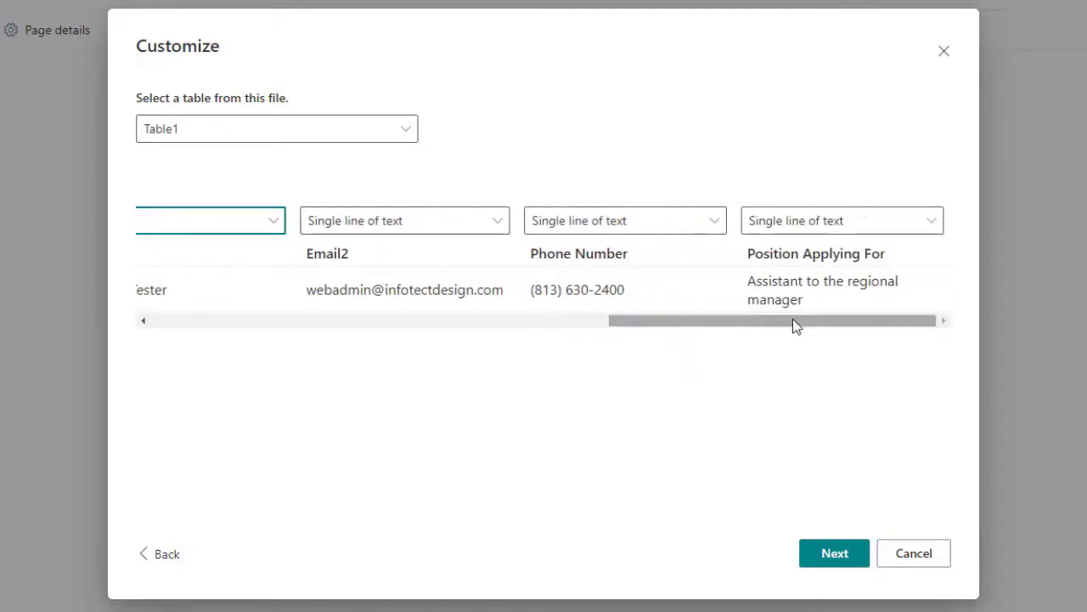
click(840, 563)
Name the new list 'Applicants' and create it
click(449, 204)
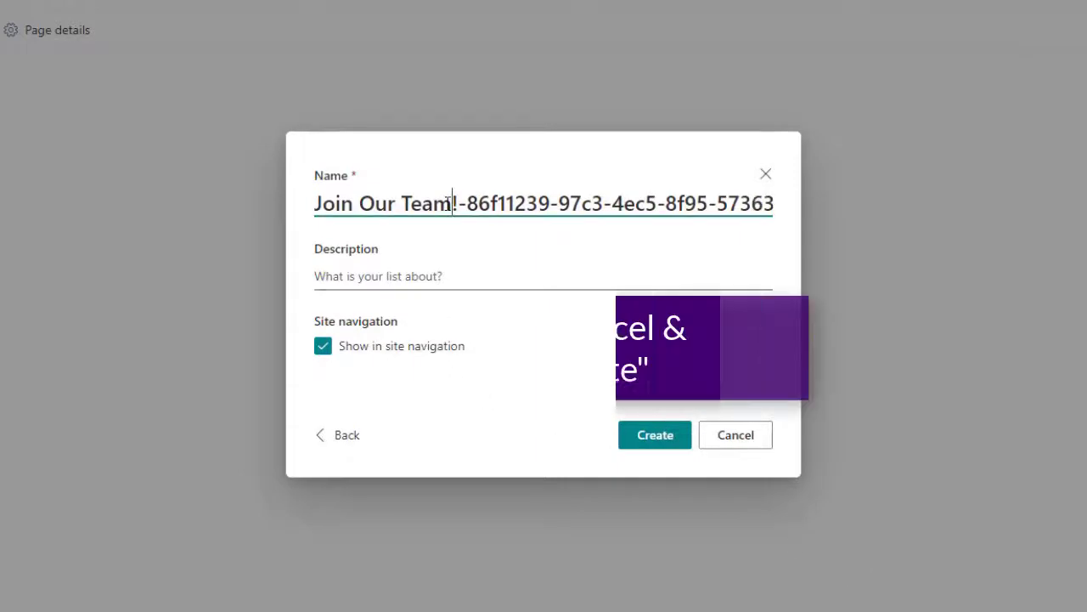
key(ctrl+a)
text(ppl)
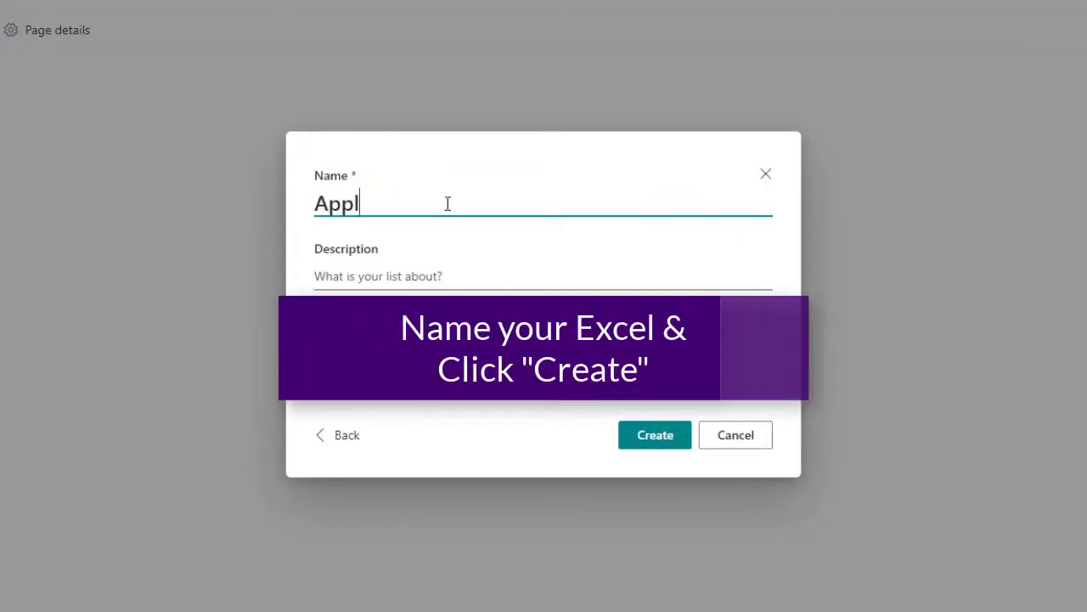
text(icants)
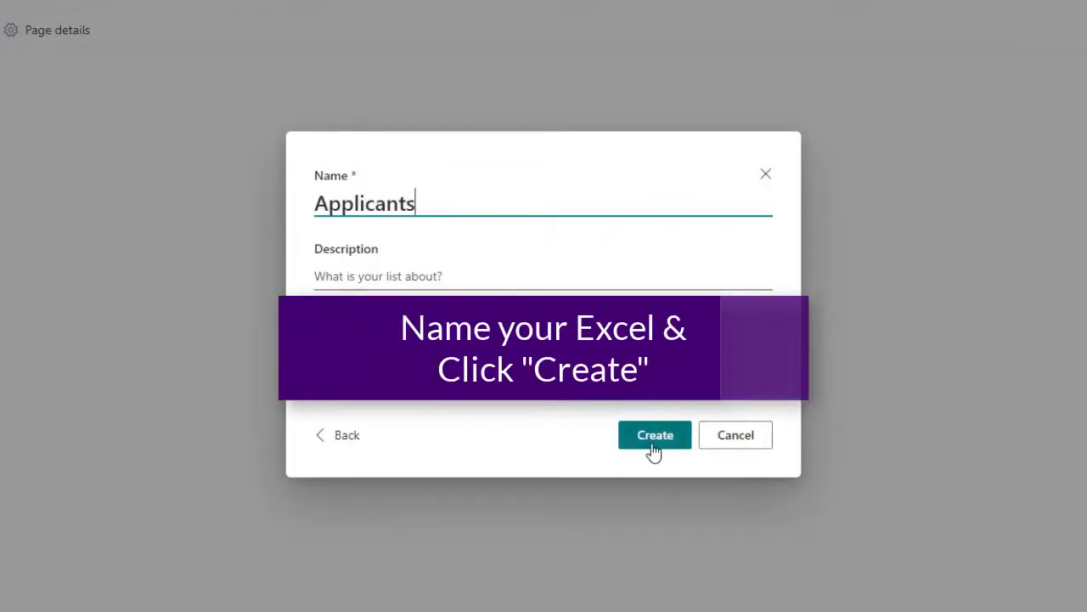
click(653, 438)
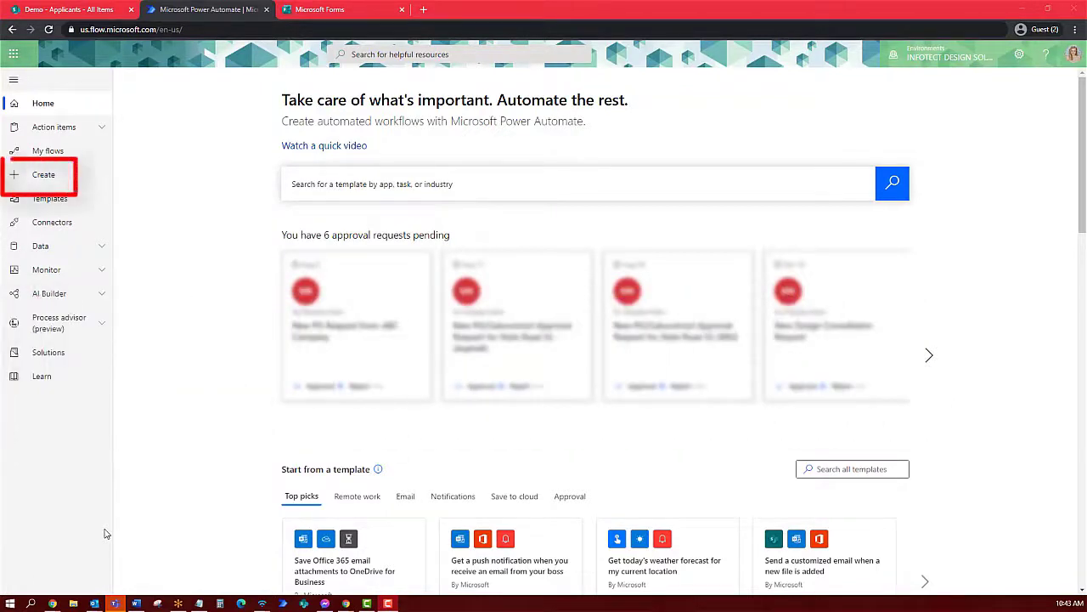
Create automated cloud flow 'New Applicant Flow' using the Forms 'When a new response is submitted' trigger
click(44, 176)
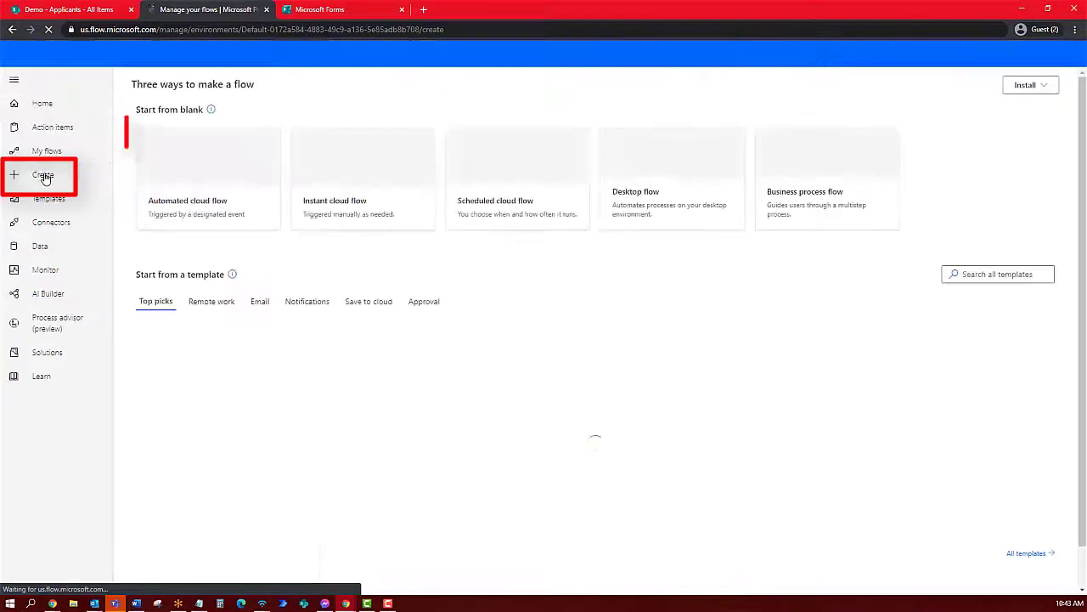
click(210, 185)
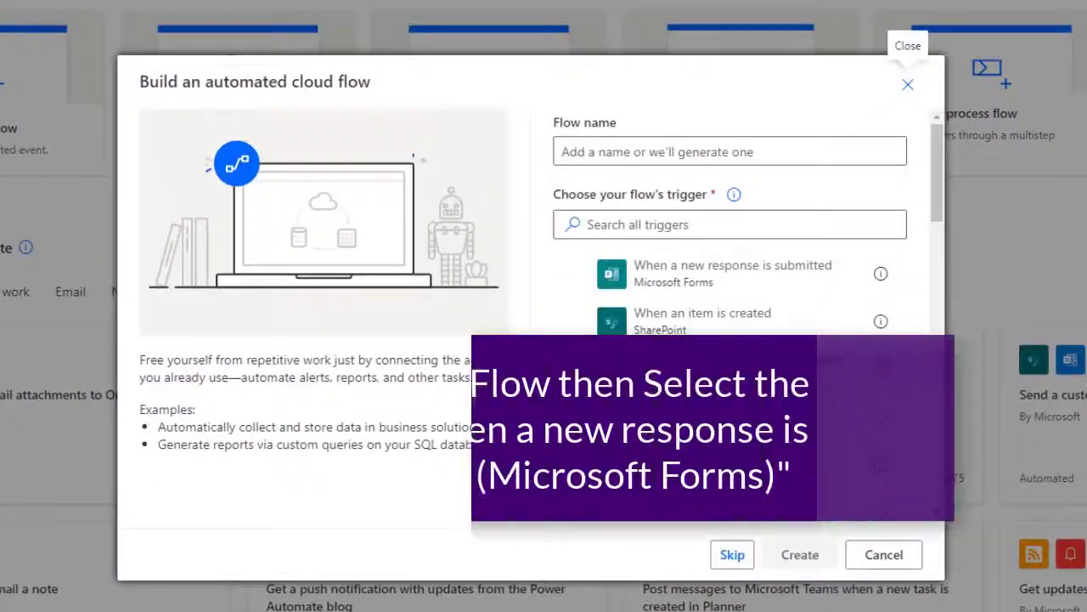
click(786, 279)
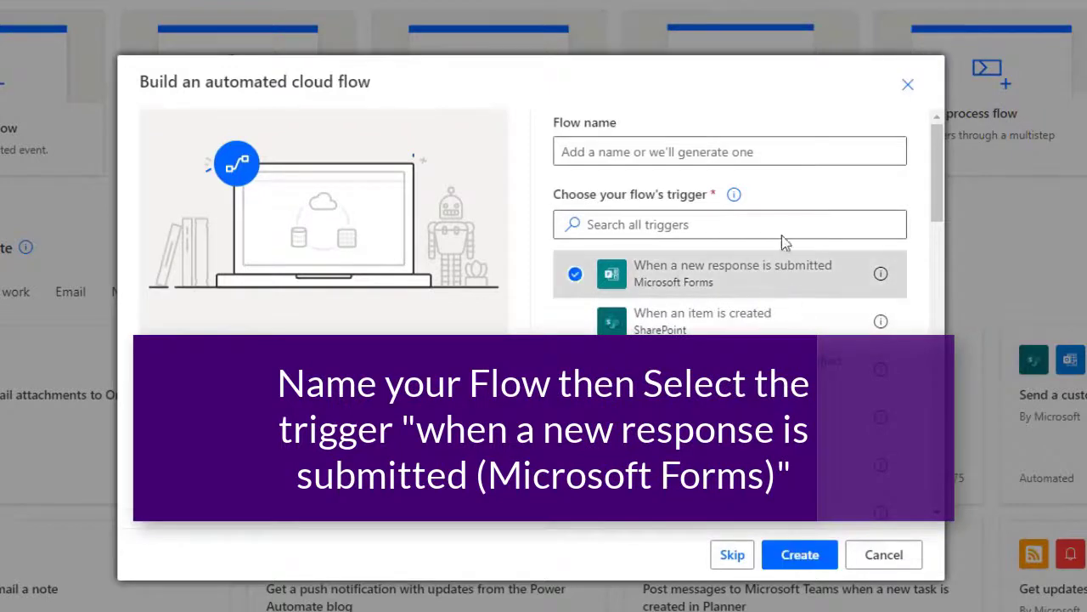
click(761, 148)
text(New )
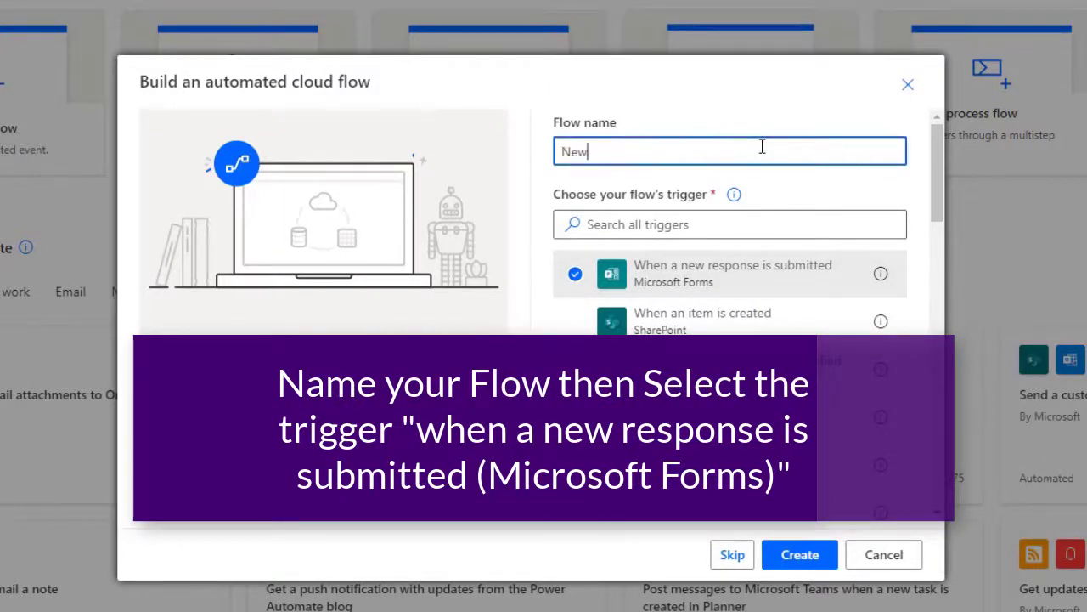
text(Applican)
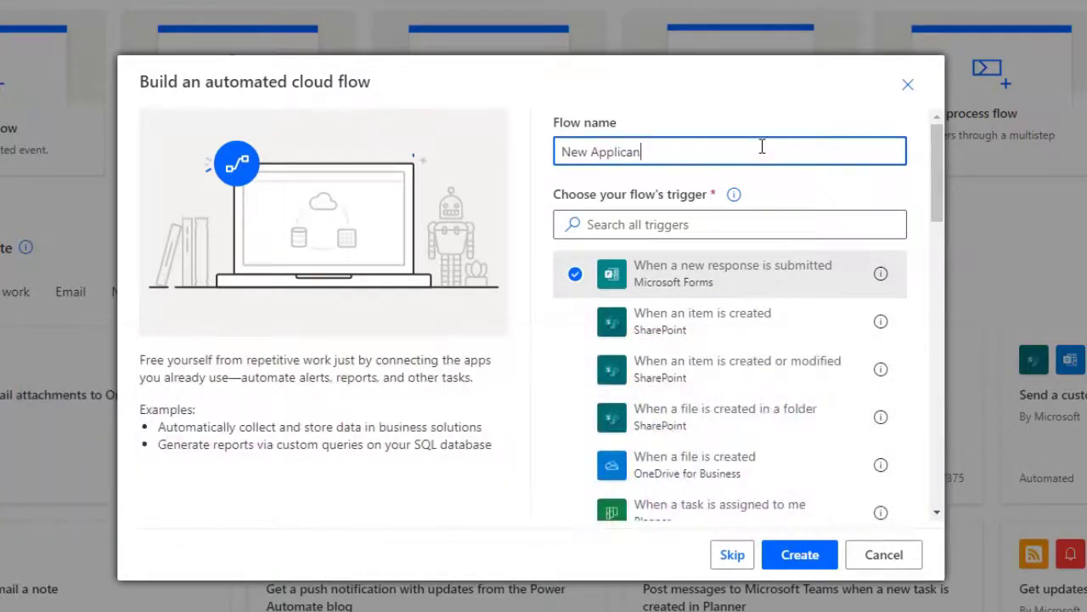
text(t Flow)
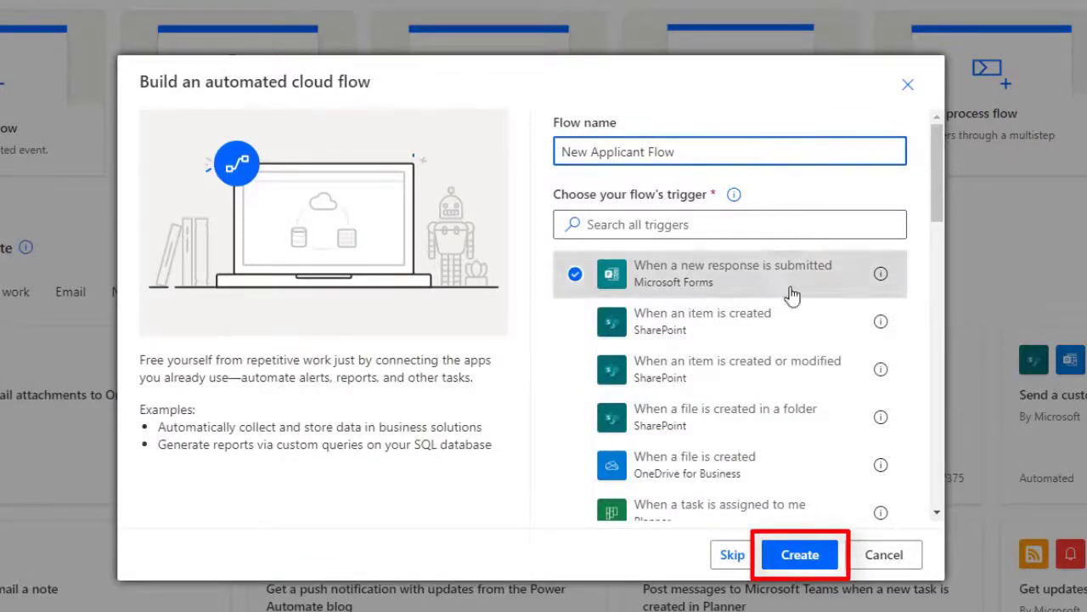
click(829, 551)
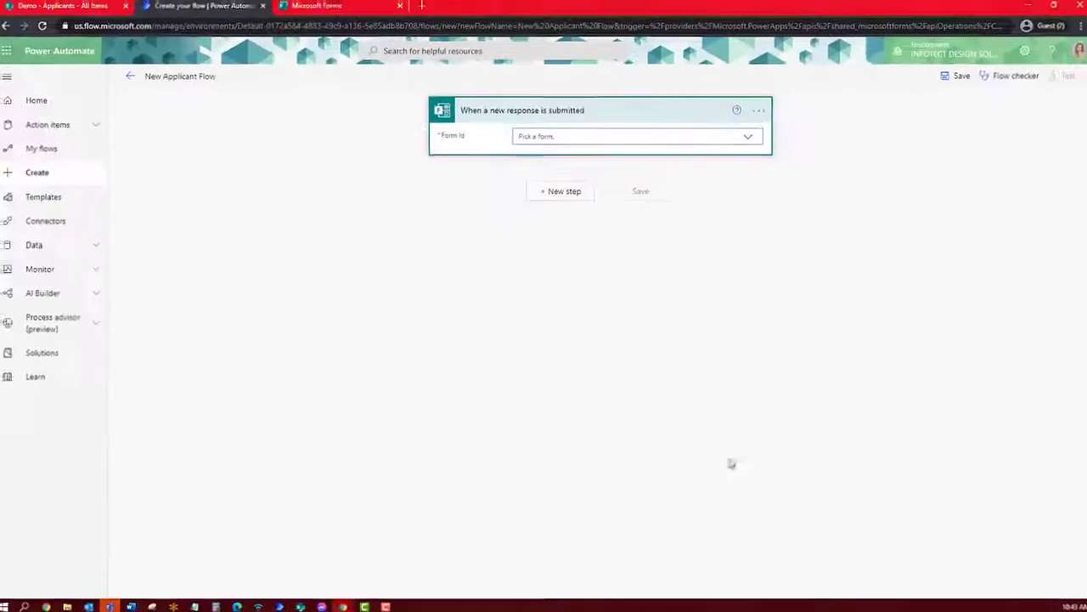
Set the trigger to the Join Our Team! form and add a Get response details action
click(747, 142)
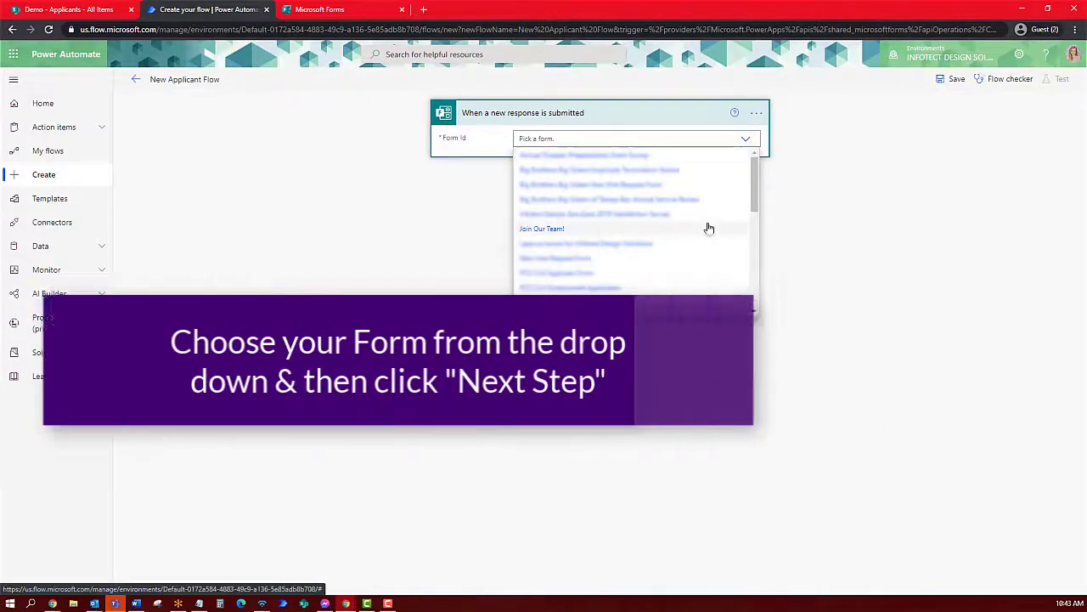
click(708, 228)
click(560, 168)
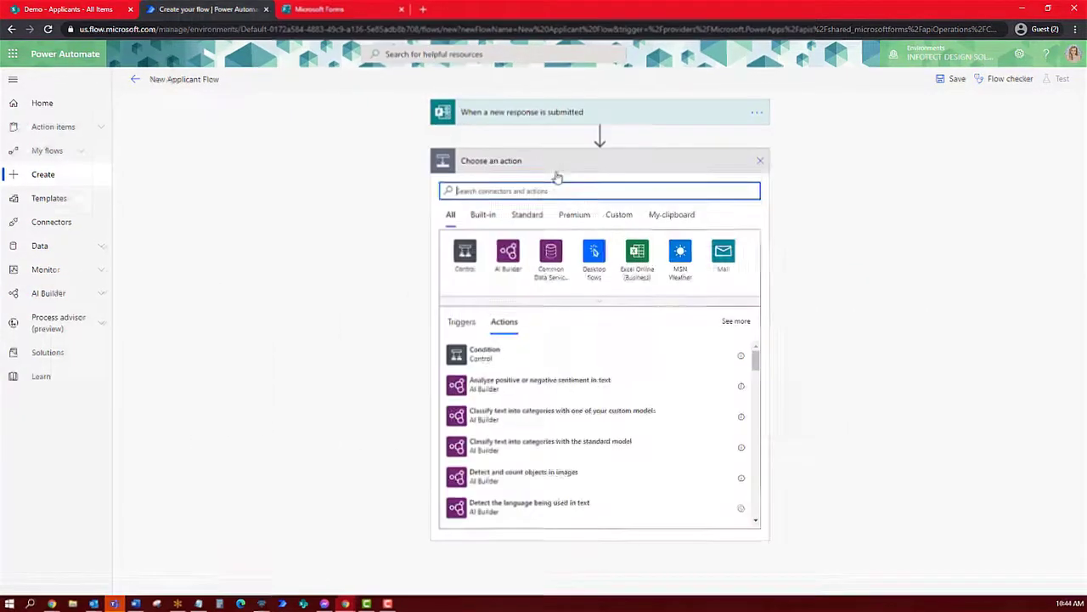
text(get resp)
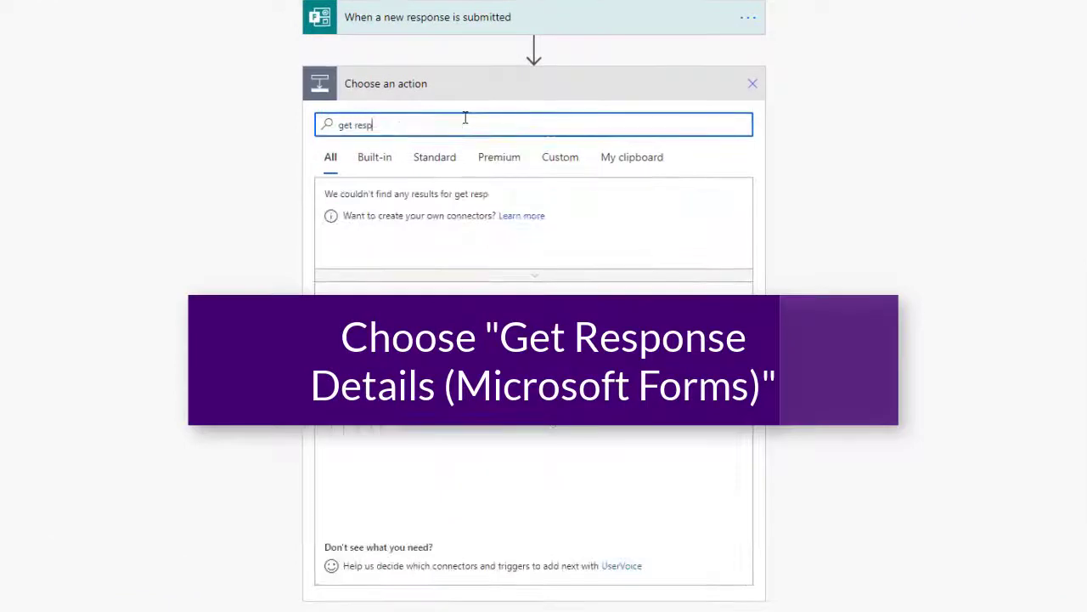
text(onse)
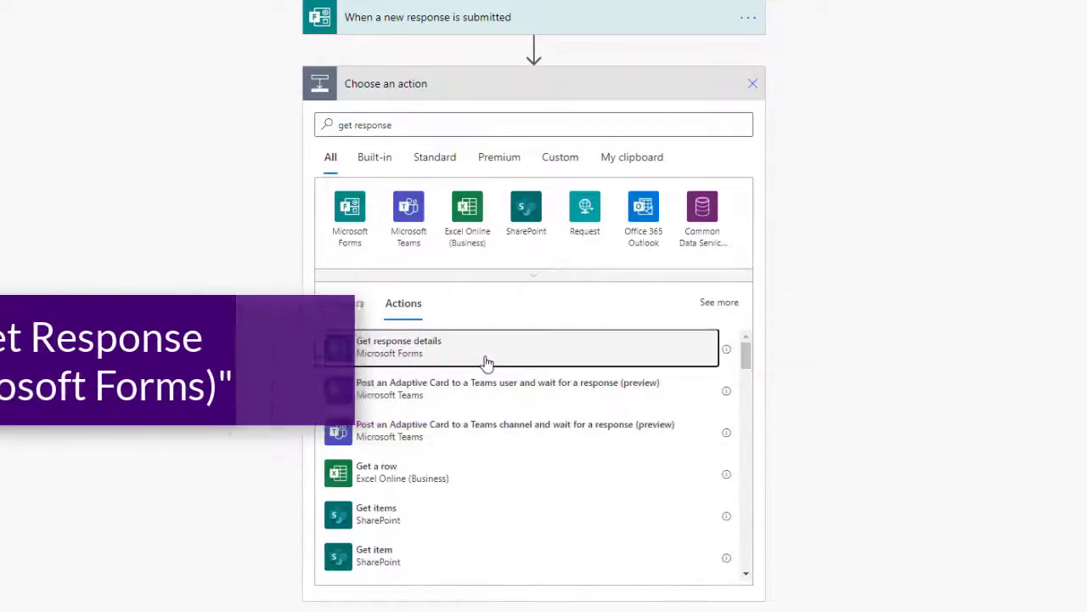
click(486, 362)
Point Get response details at Join Our Team! with the trigger's Response Id
click(489, 119)
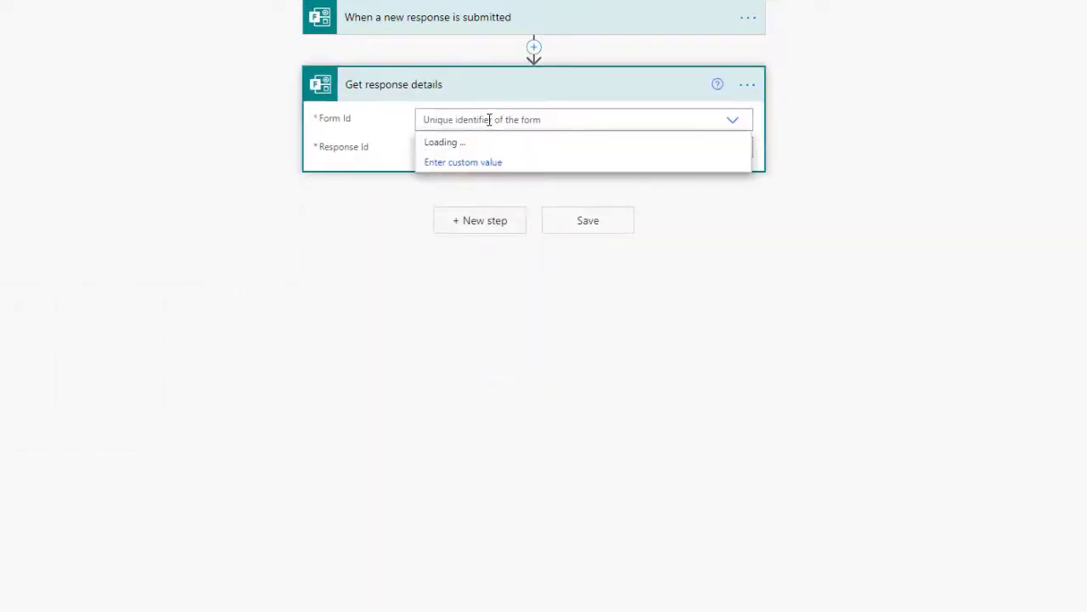
click(481, 243)
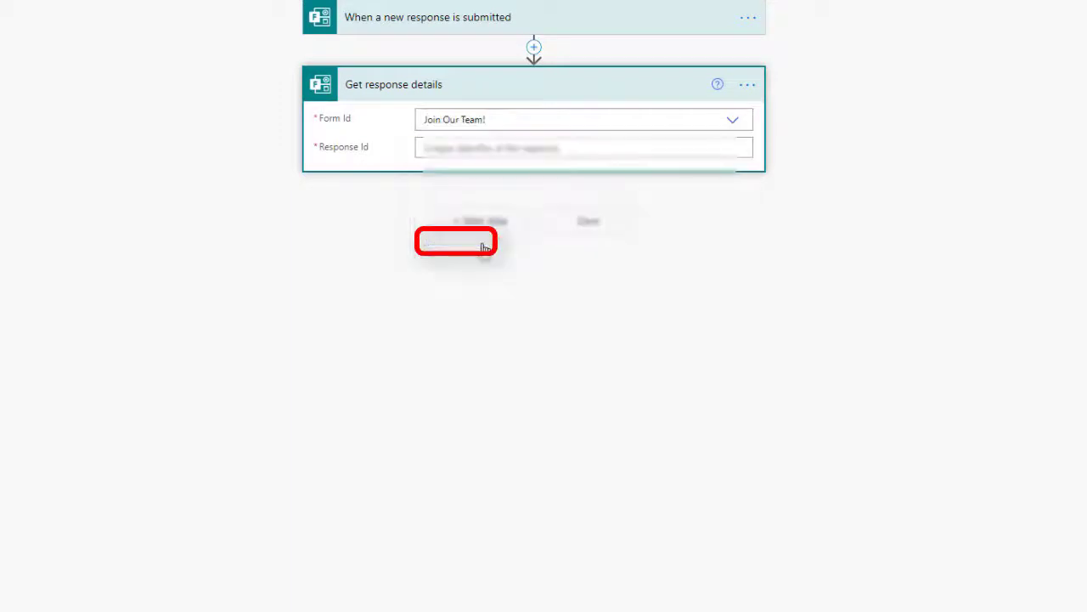
click(516, 148)
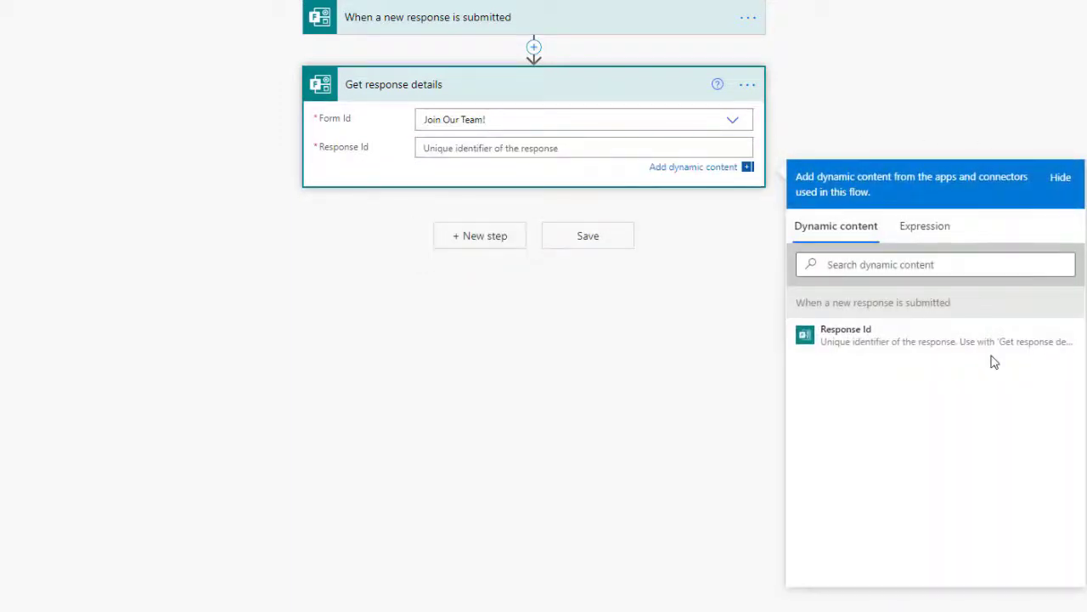
click(742, 148)
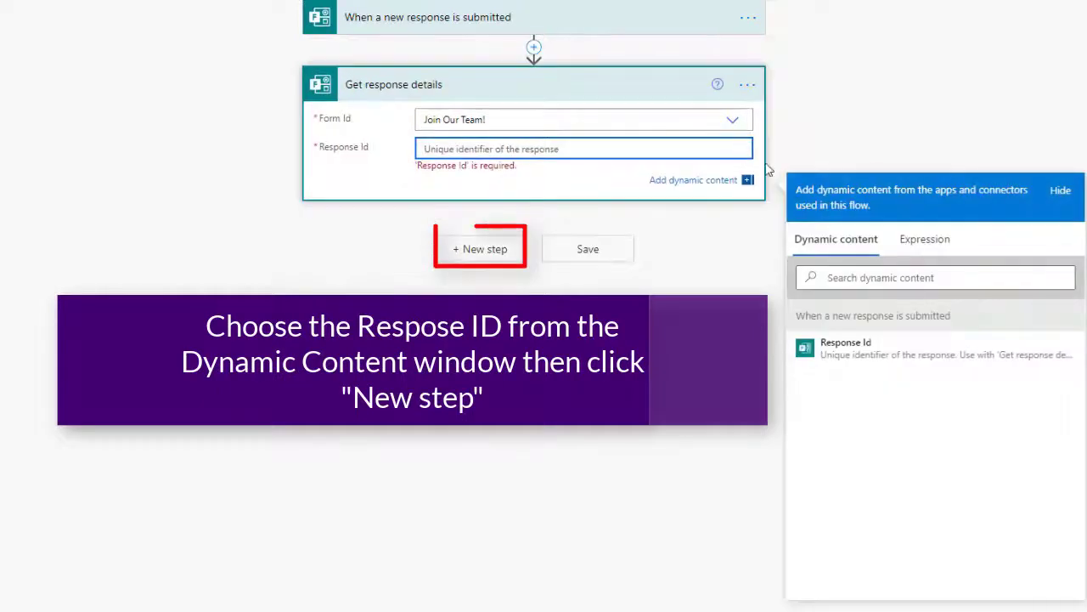
click(818, 350)
Add a SharePoint Create item action targeting the Applicants list on the Demo site
click(480, 241)
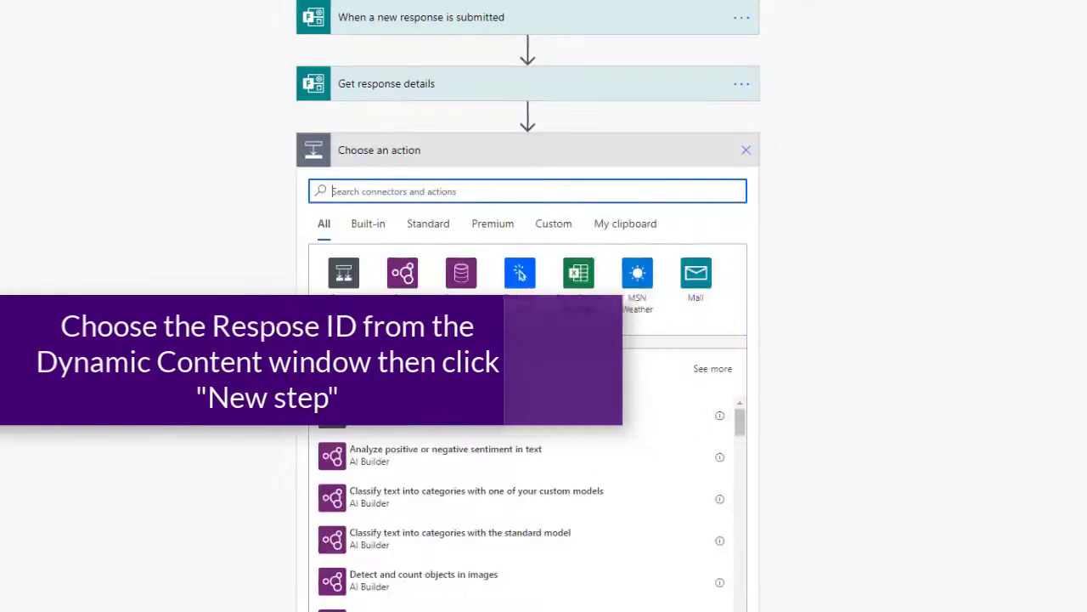
text(crea)
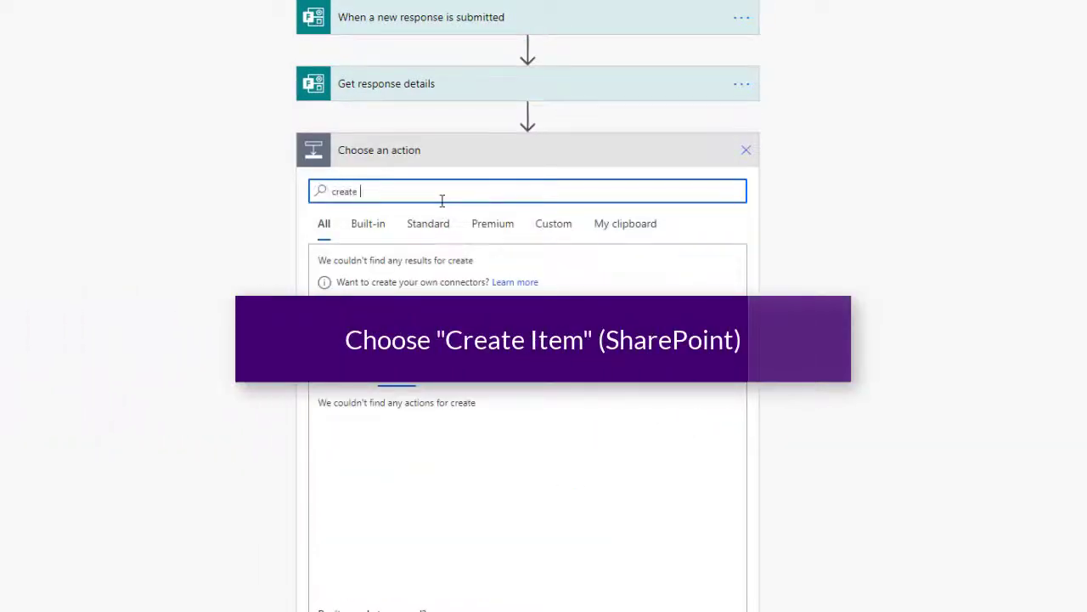
text(te)
click(455, 513)
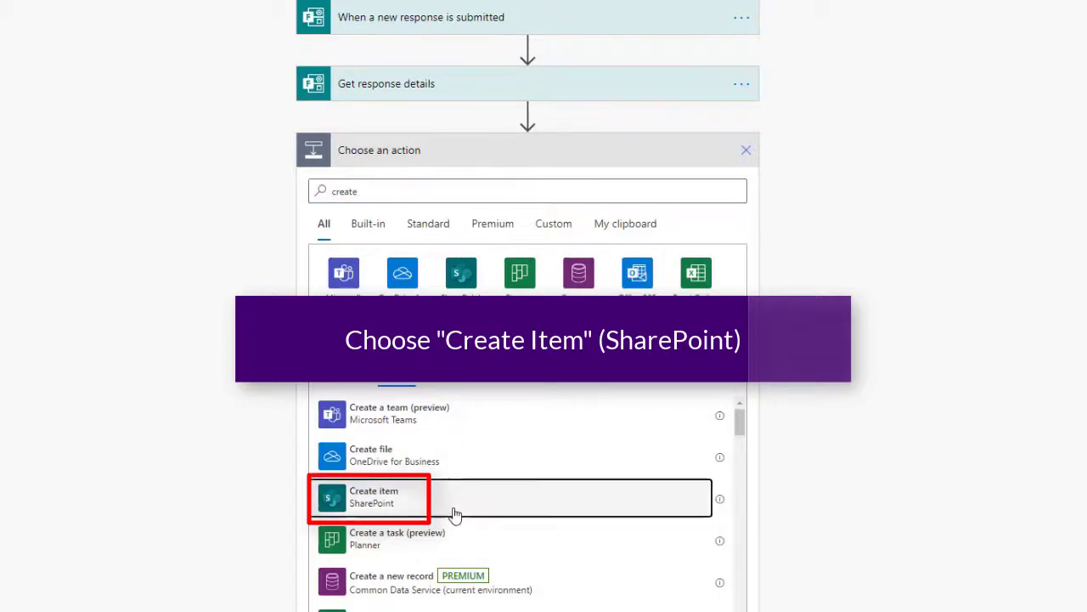
click(519, 183)
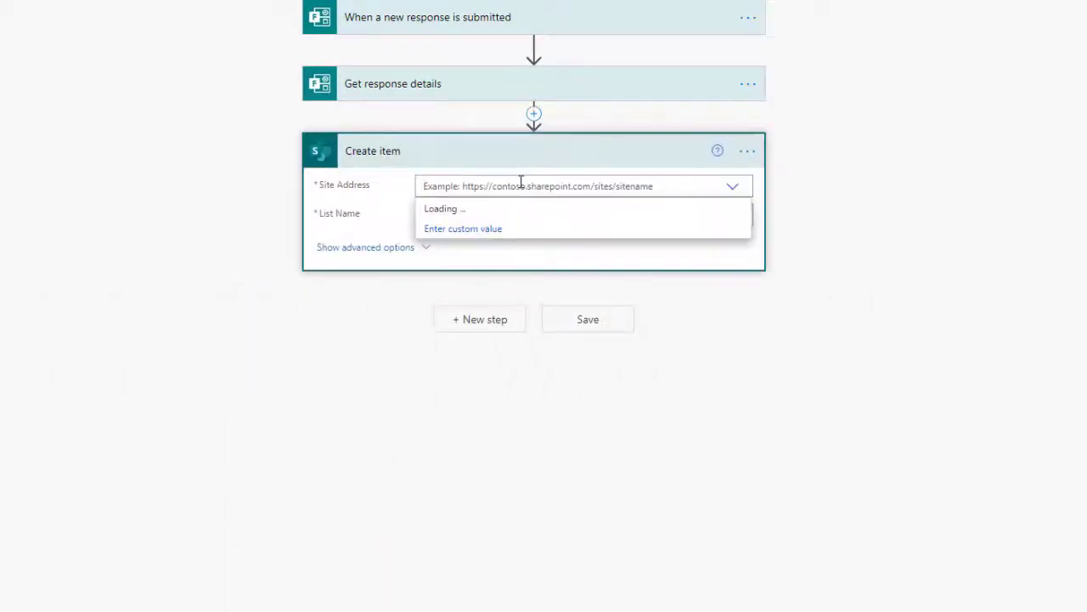
click(534, 233)
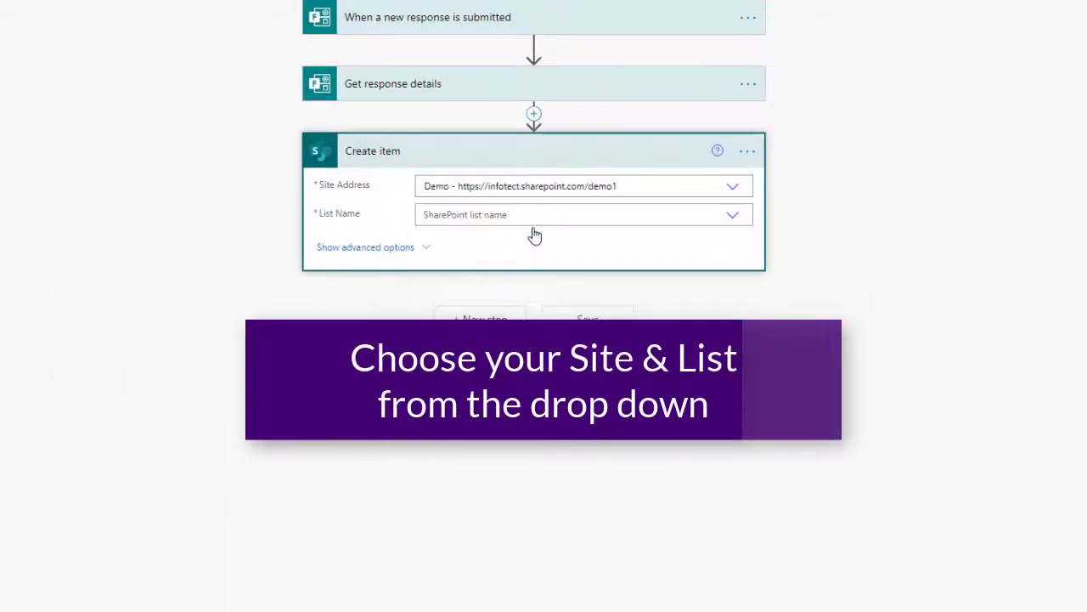
click(533, 218)
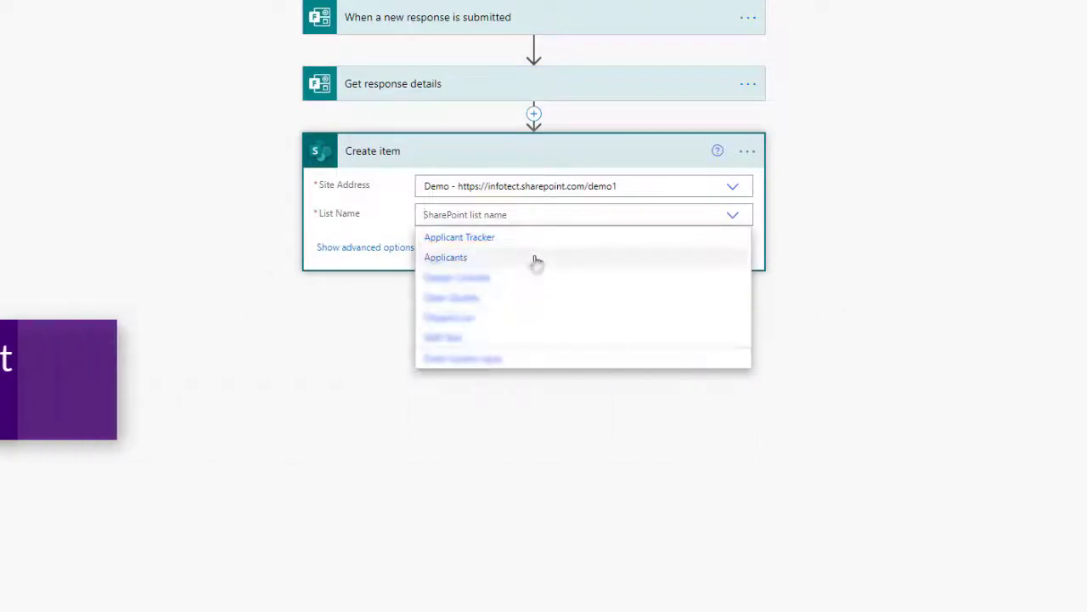
click(537, 258)
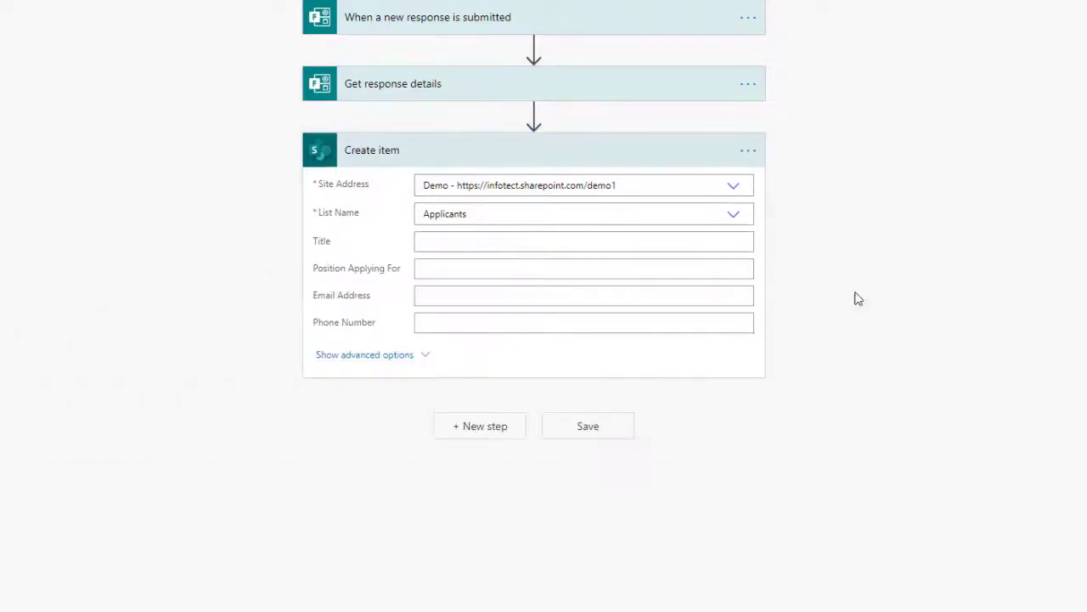
Map Name, Position Applying For, Email and Phone Number answers into the item fields, then save
click(590, 247)
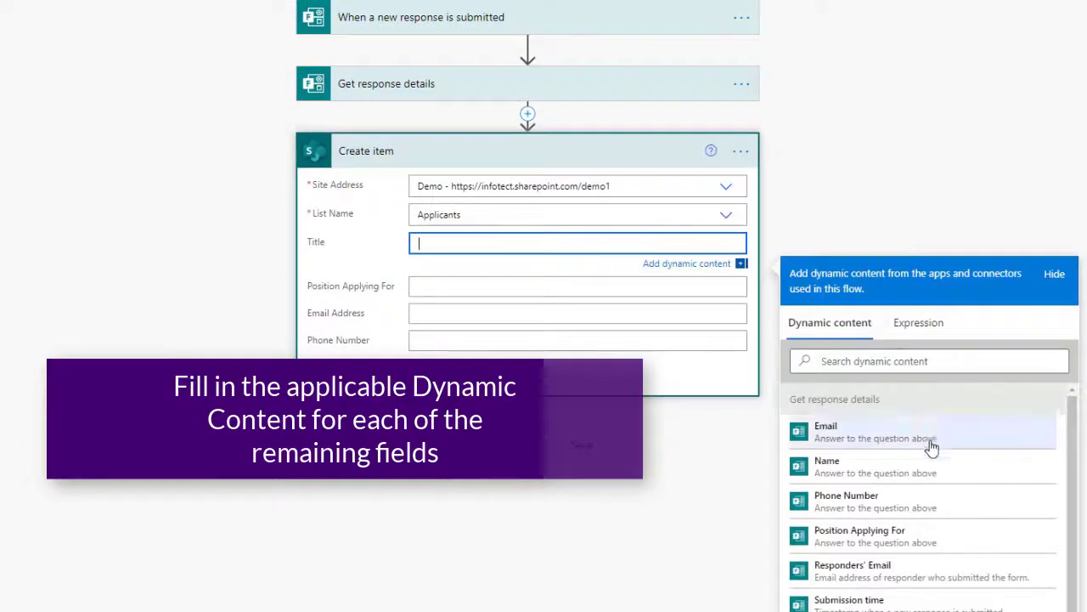
click(932, 473)
click(522, 289)
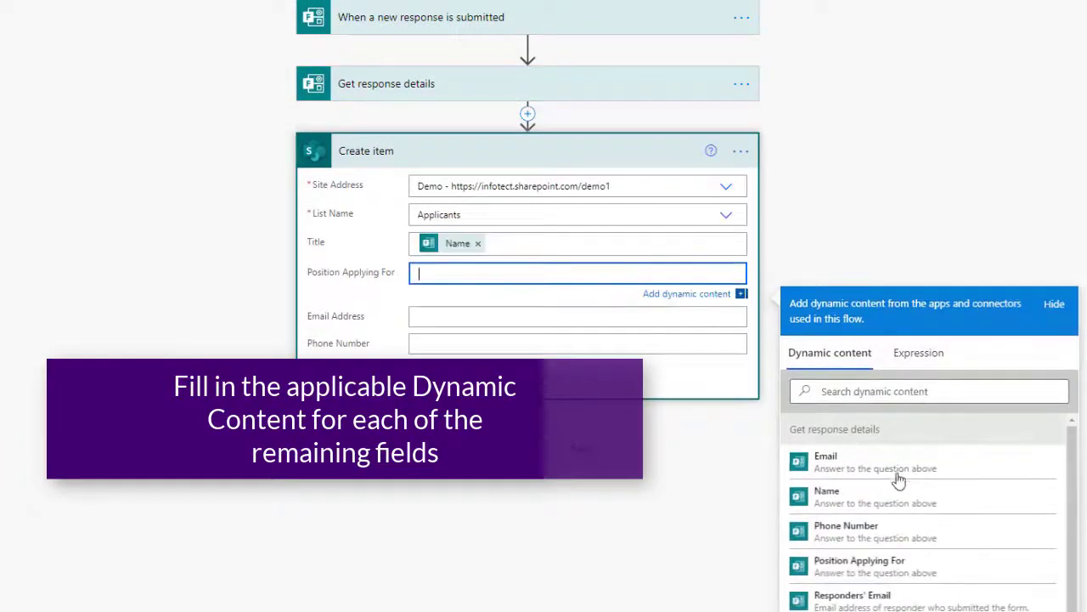
click(903, 572)
click(563, 315)
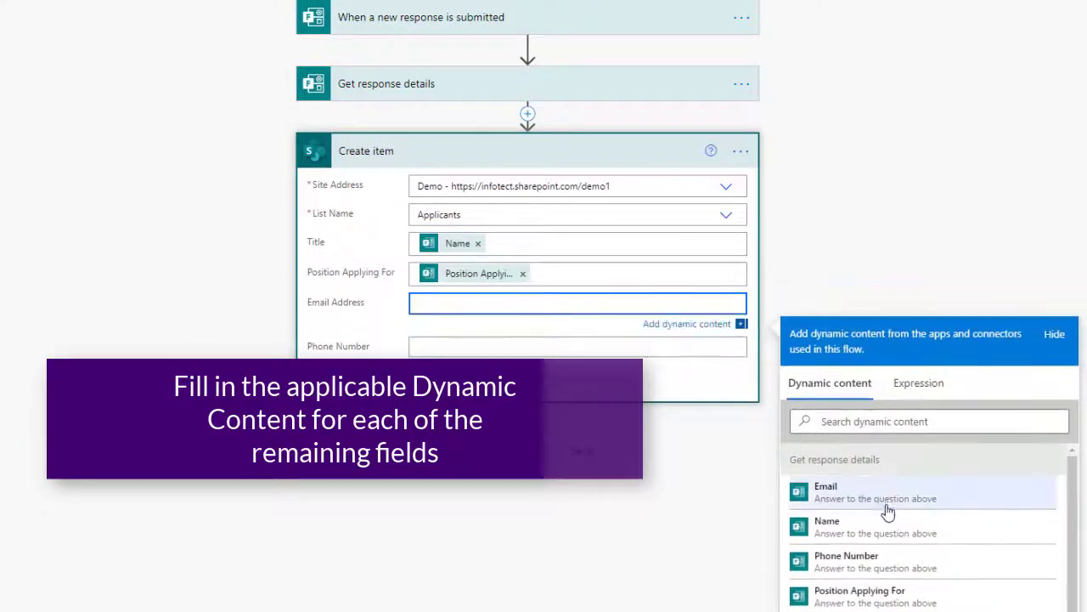
click(820, 495)
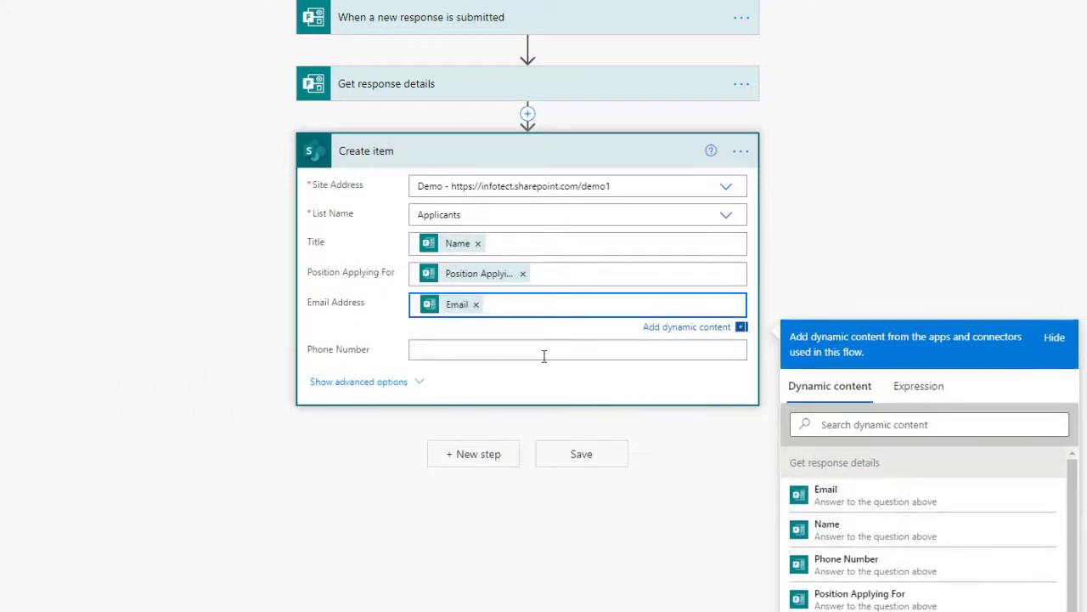
click(543, 350)
click(892, 598)
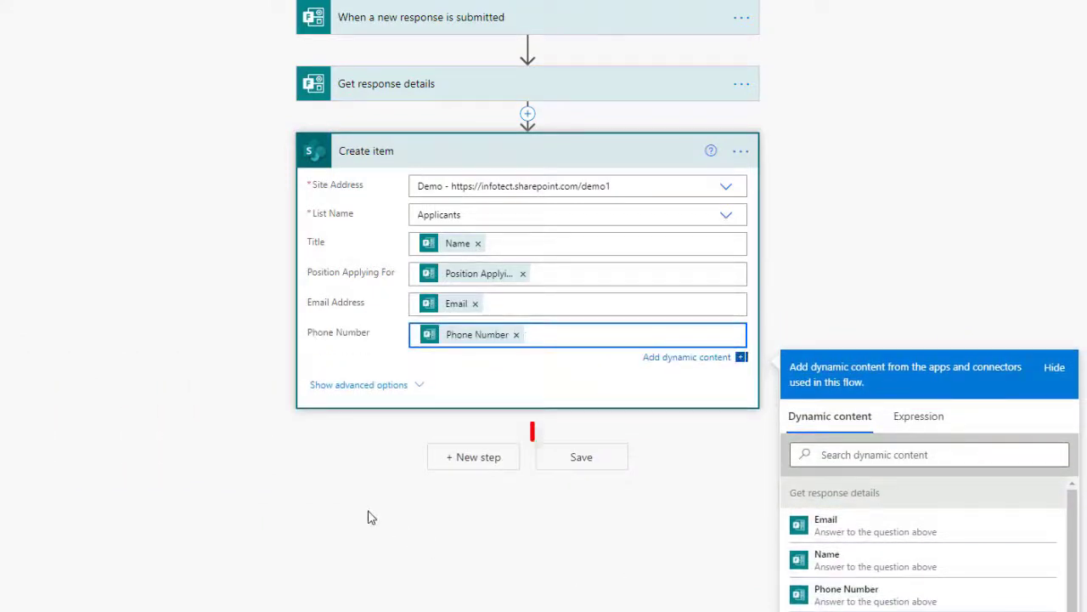
click(368, 517)
click(580, 448)
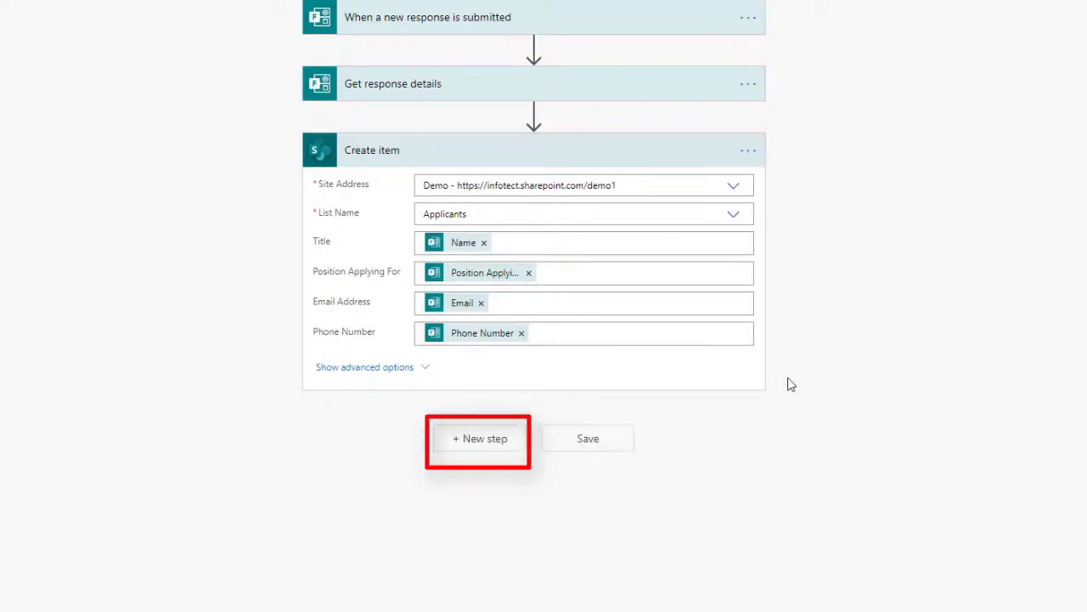
click(483, 448)
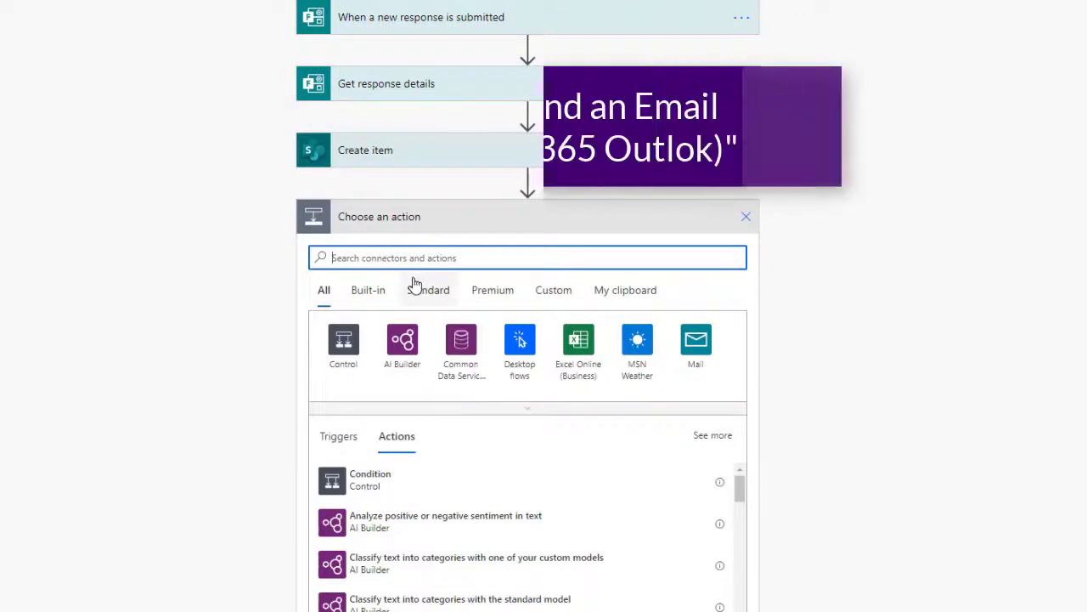
Add an Office 365 Outlook Send an email (V2) action after Create item
text(send an emai)
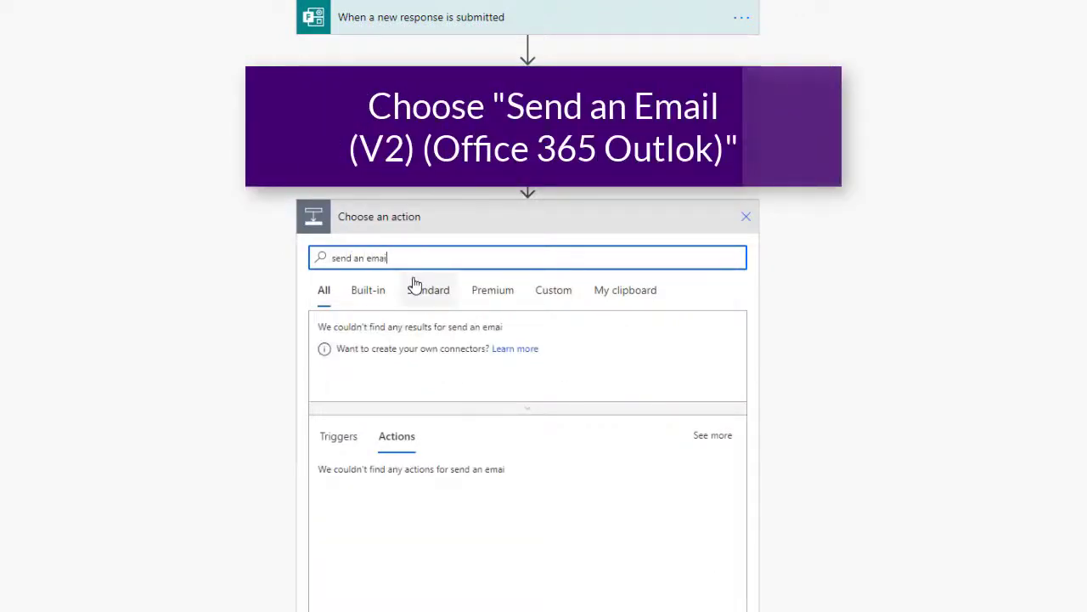
text(l)
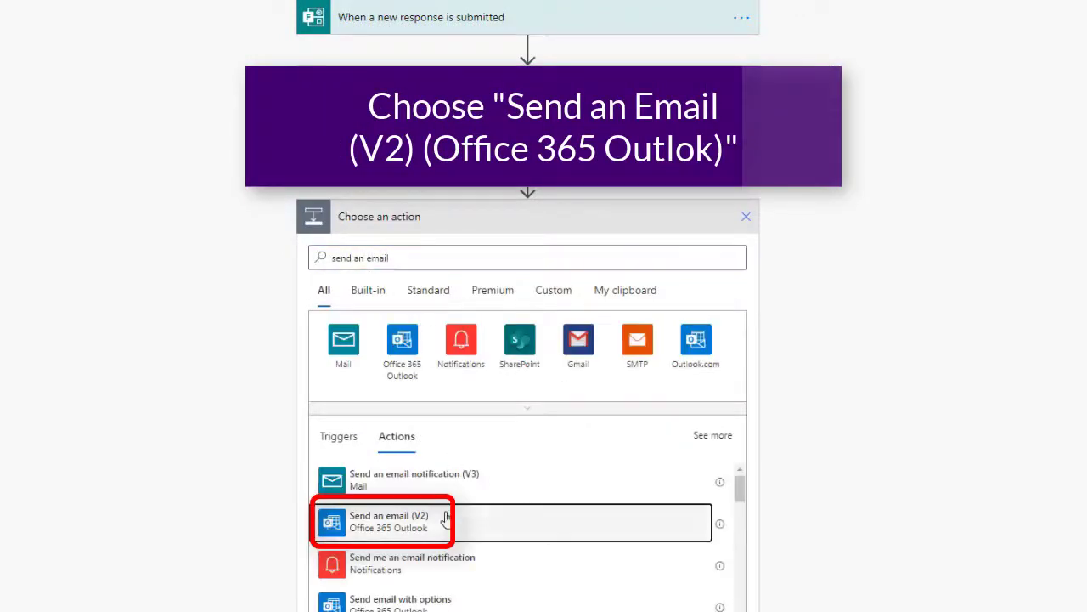
click(446, 518)
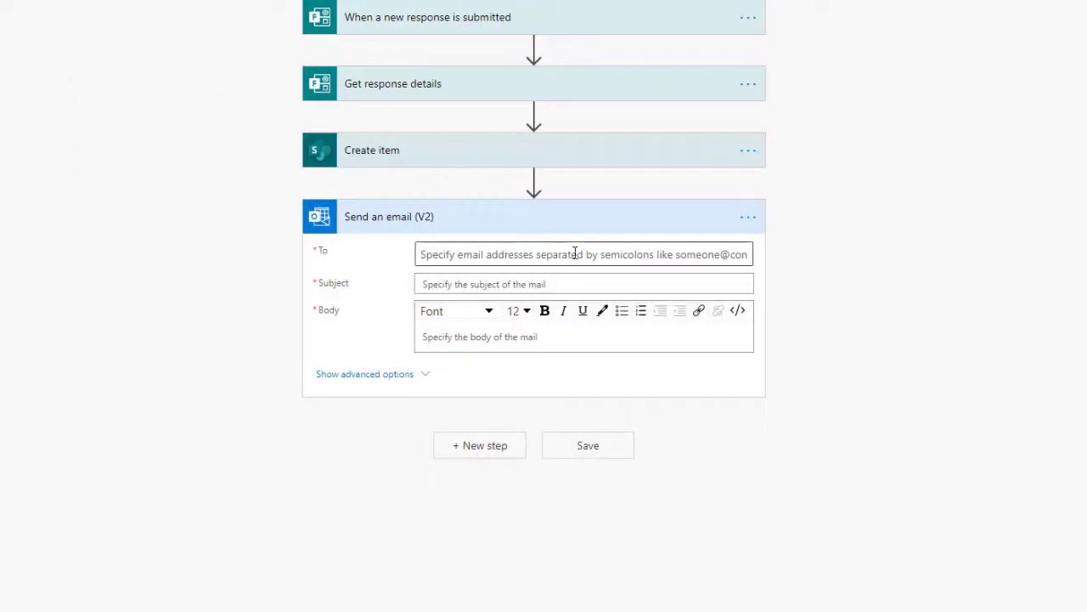
click(575, 253)
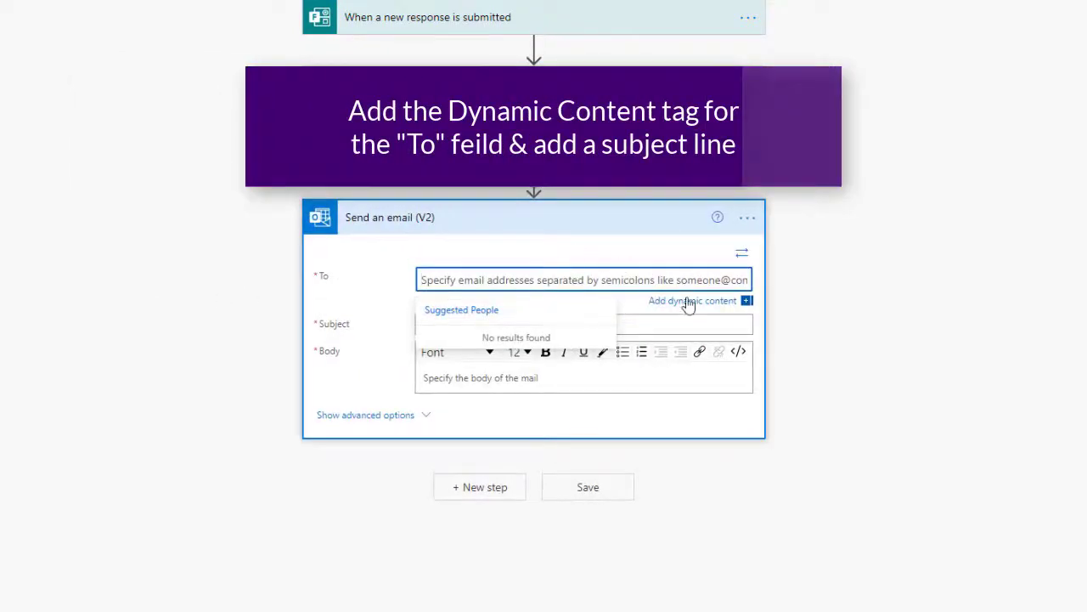
Address the email to the applicant's Email Address with subject 'Thank you for your application!'
click(690, 301)
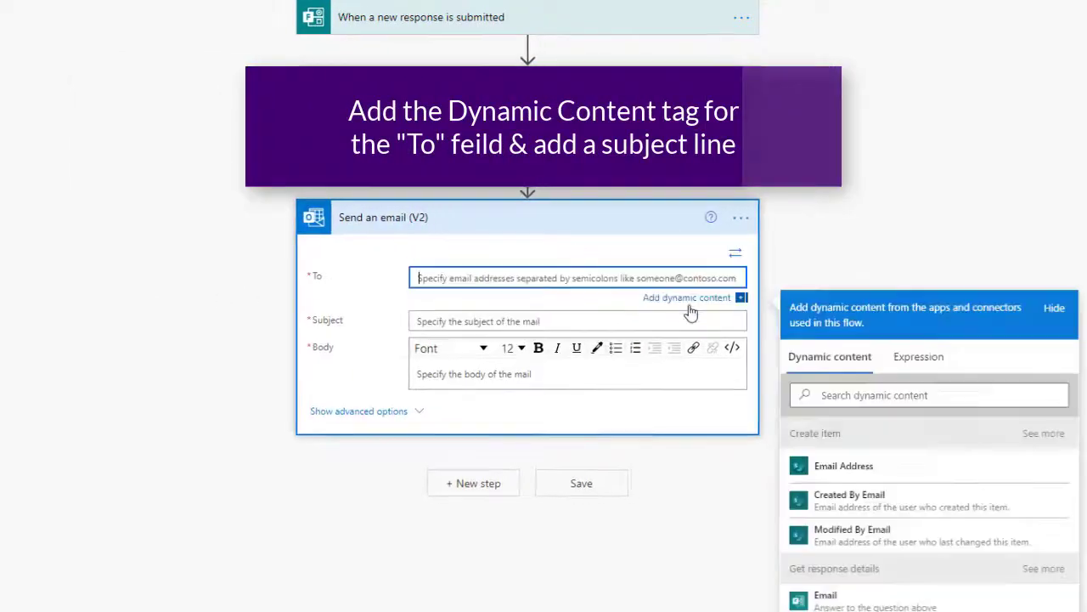
click(979, 475)
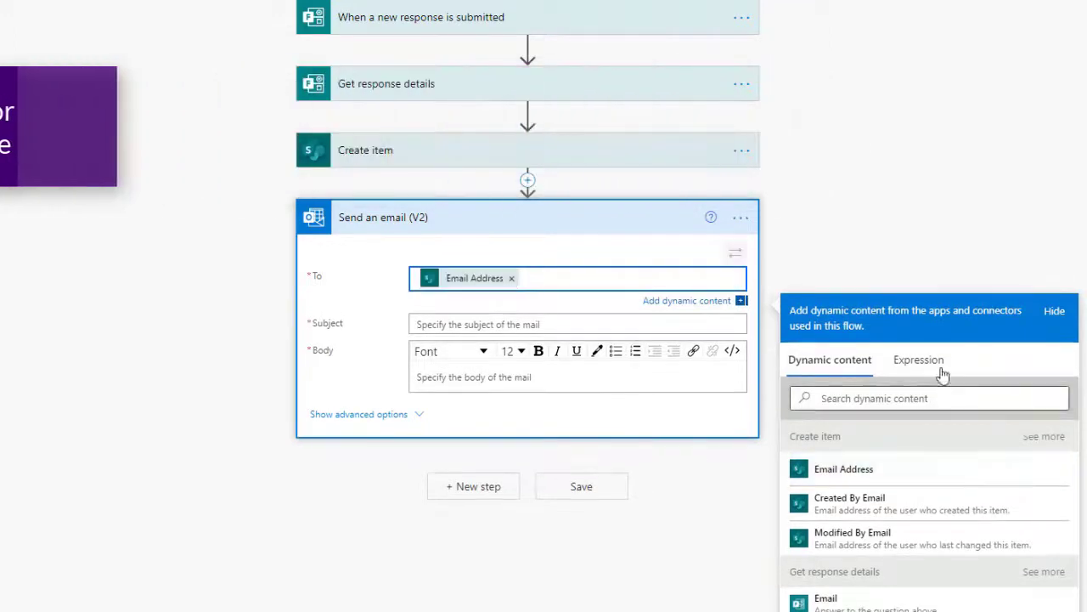
click(608, 310)
text(Th)
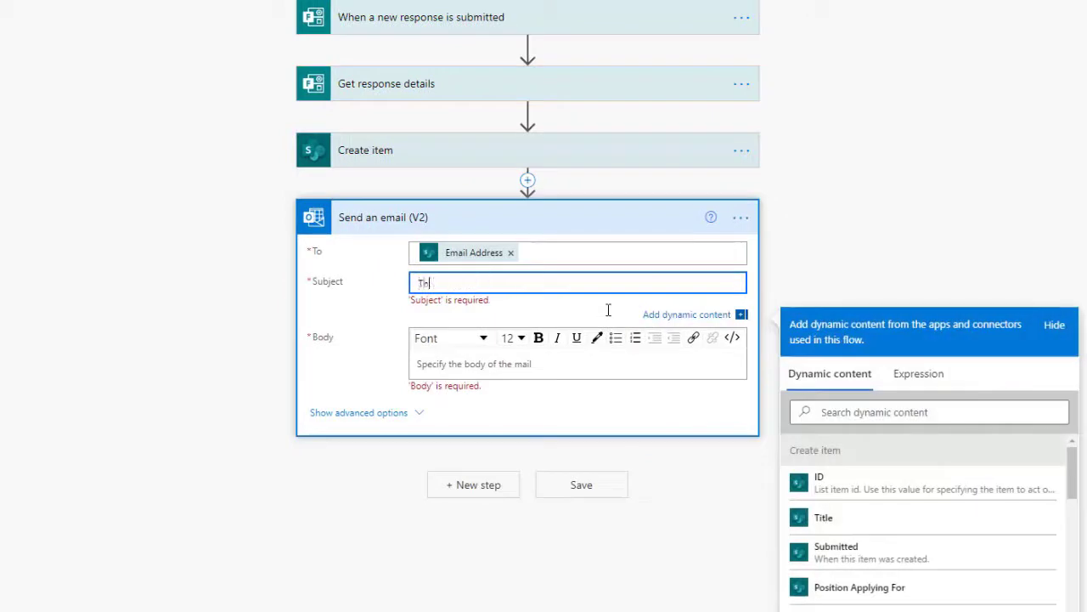
text(ank you for your app)
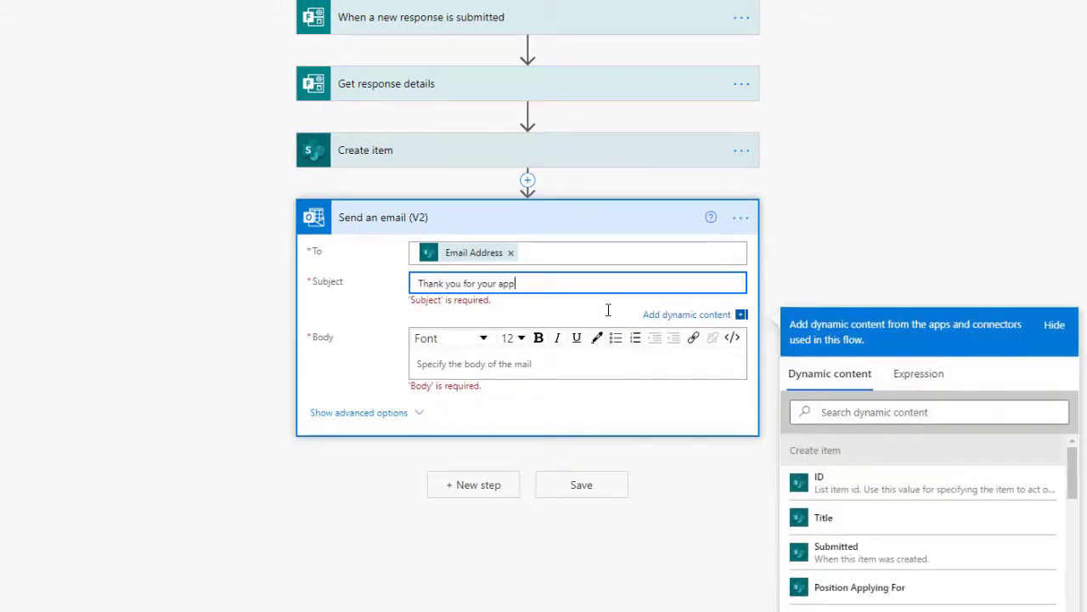
text(lication!)
click(465, 372)
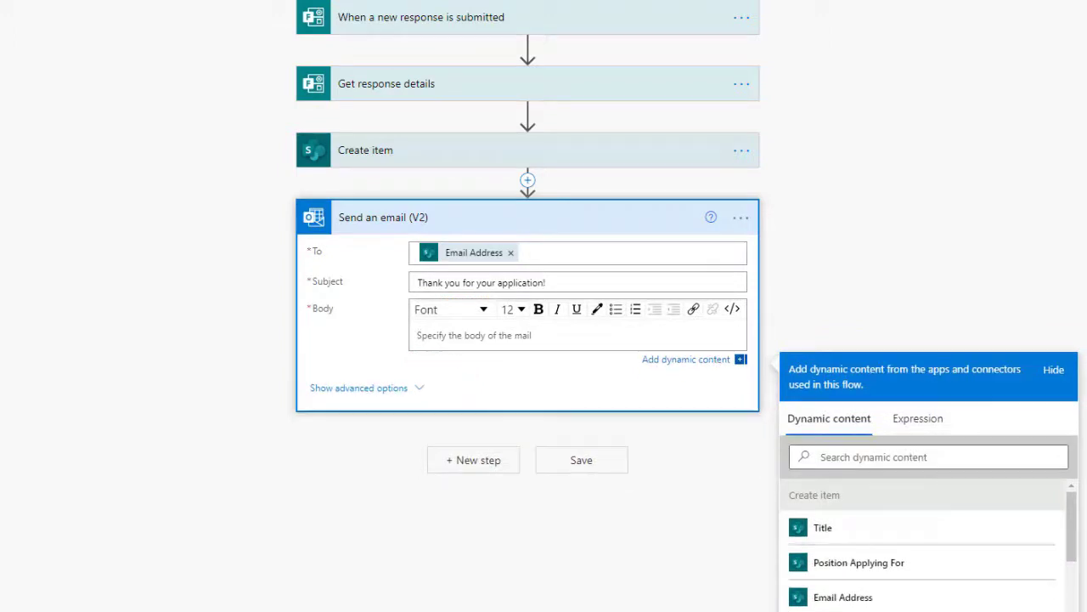
Paste the thank-you body, insert Title after 'Hey there', bold Infotect Design Solutions, and save
key(ctrl+v)
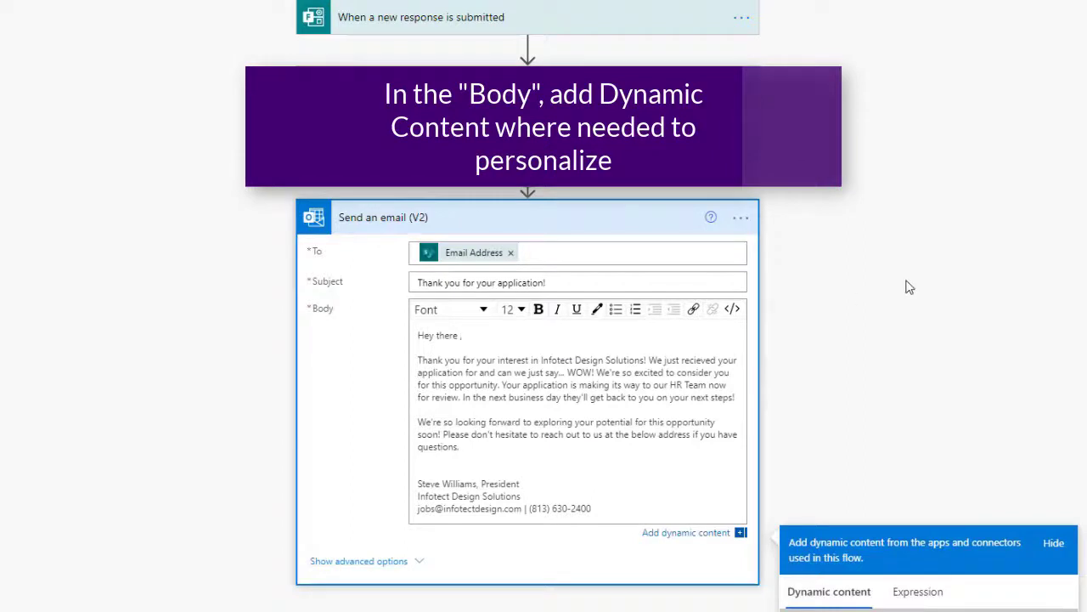
scroll(905, 288, down, 3)
click(875, 581)
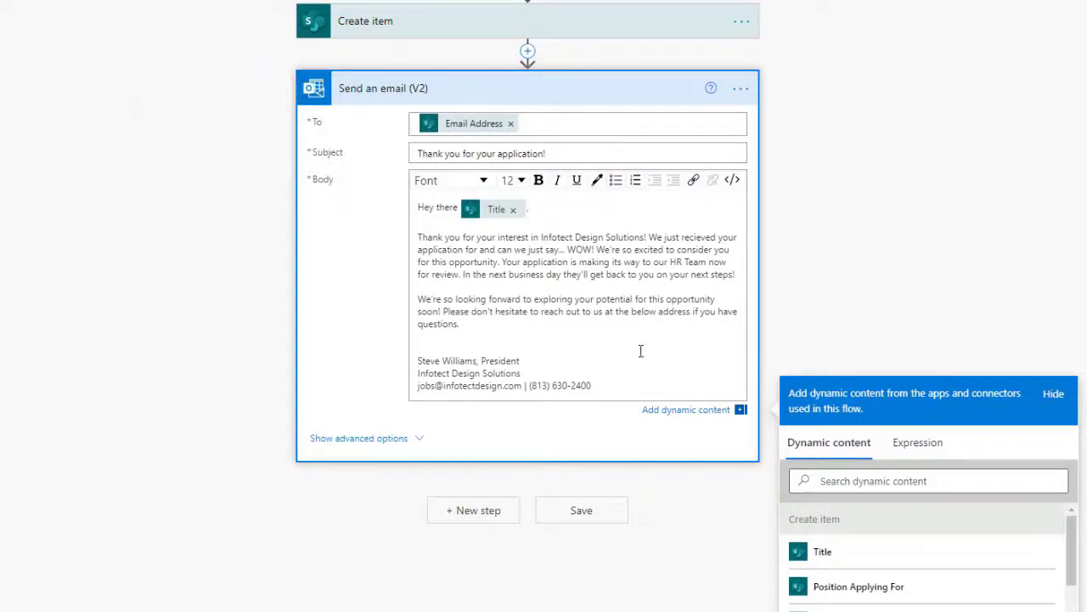
drag(526, 373, 433, 373)
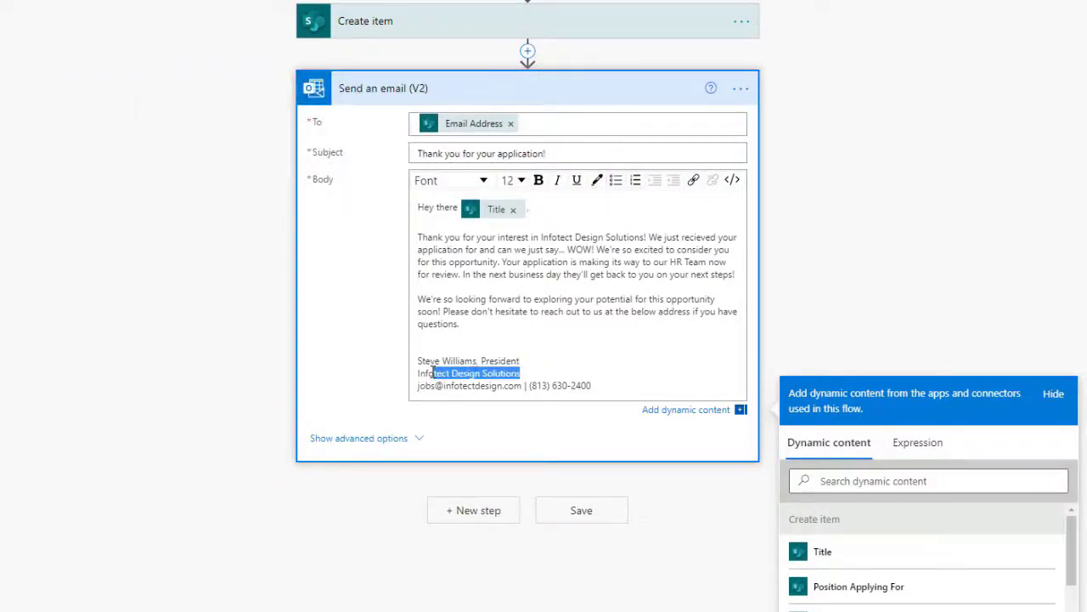
click(538, 185)
click(604, 384)
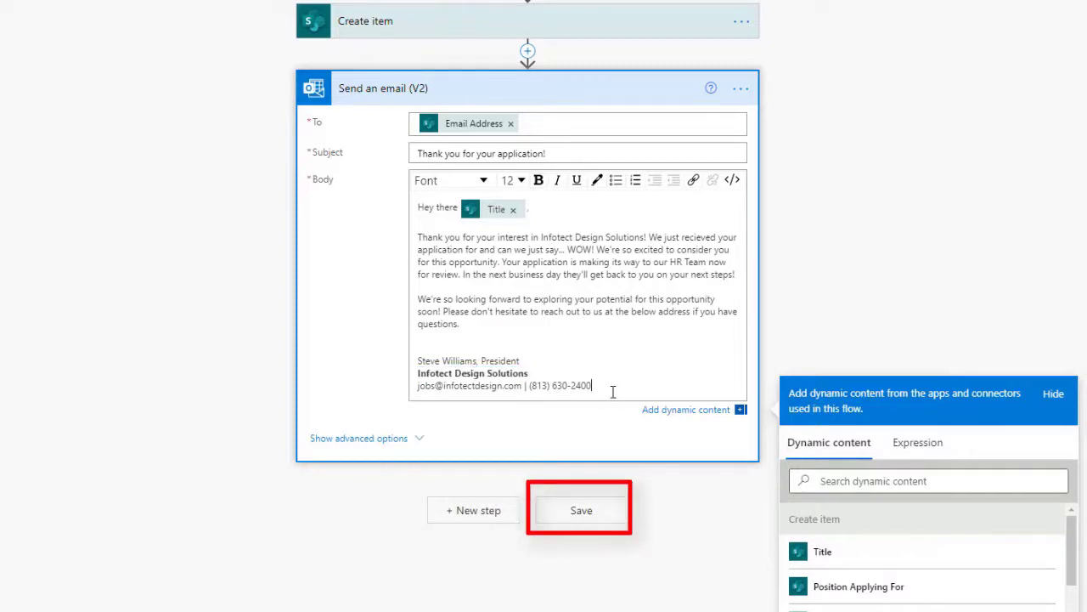
click(614, 520)
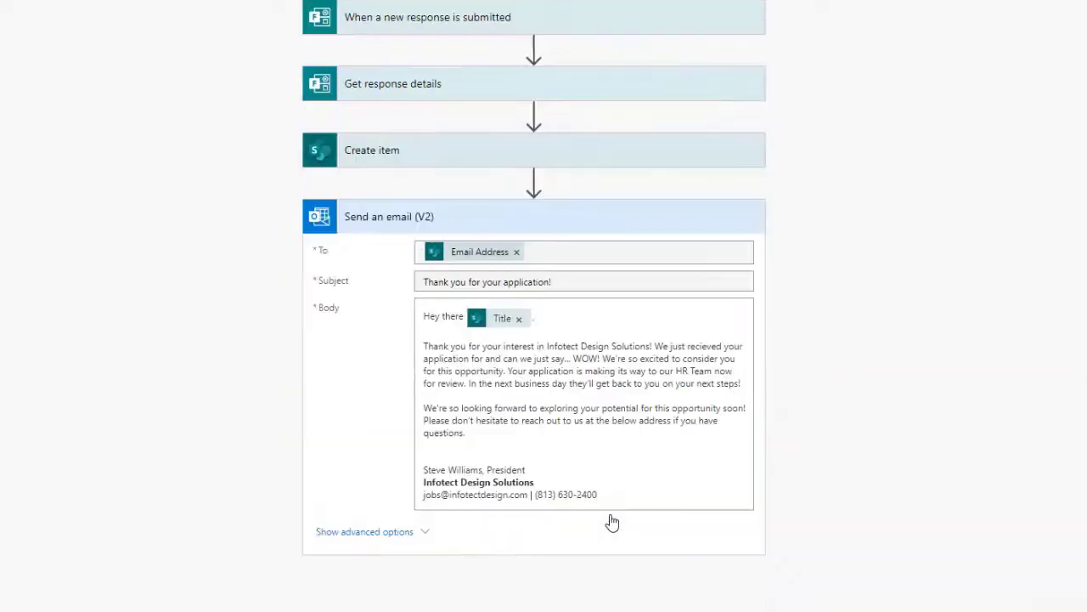
Add a second Send an email (V2) action in a parallel branch beside the first
click(534, 183)
click(556, 234)
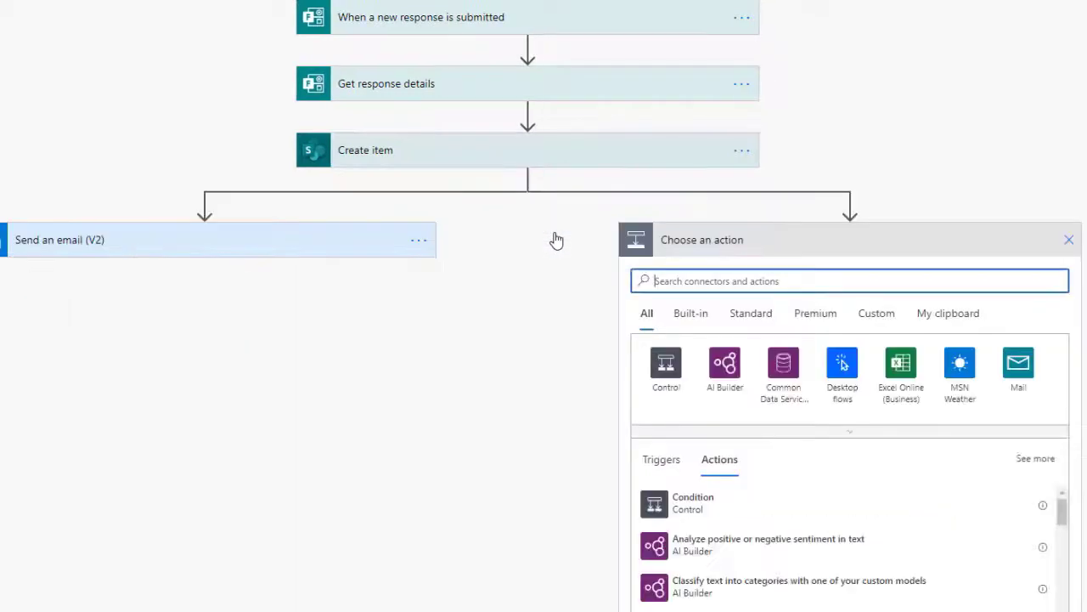
text(send an email)
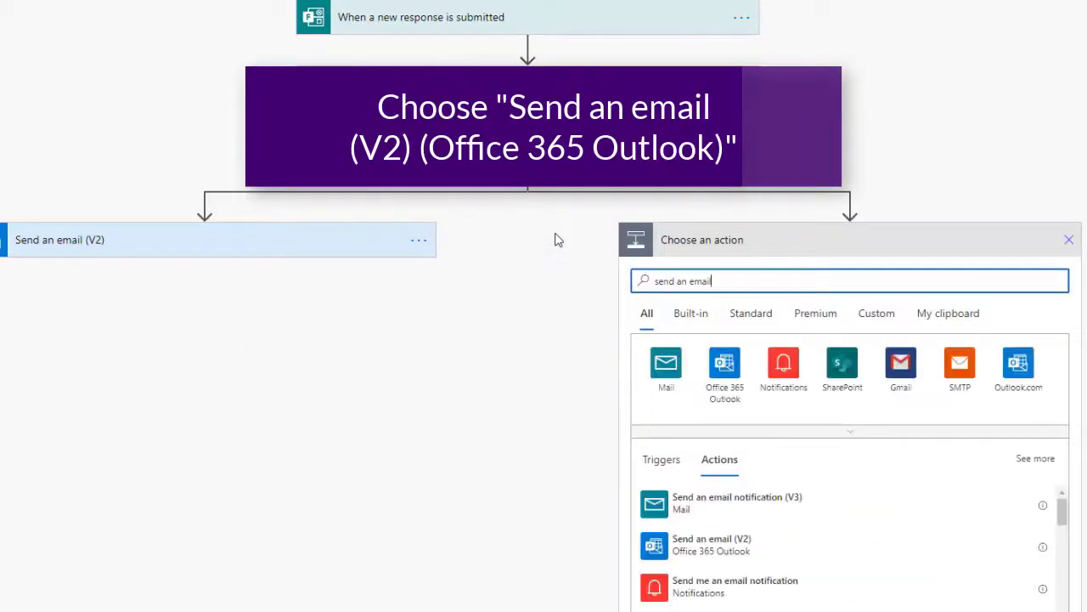
click(718, 540)
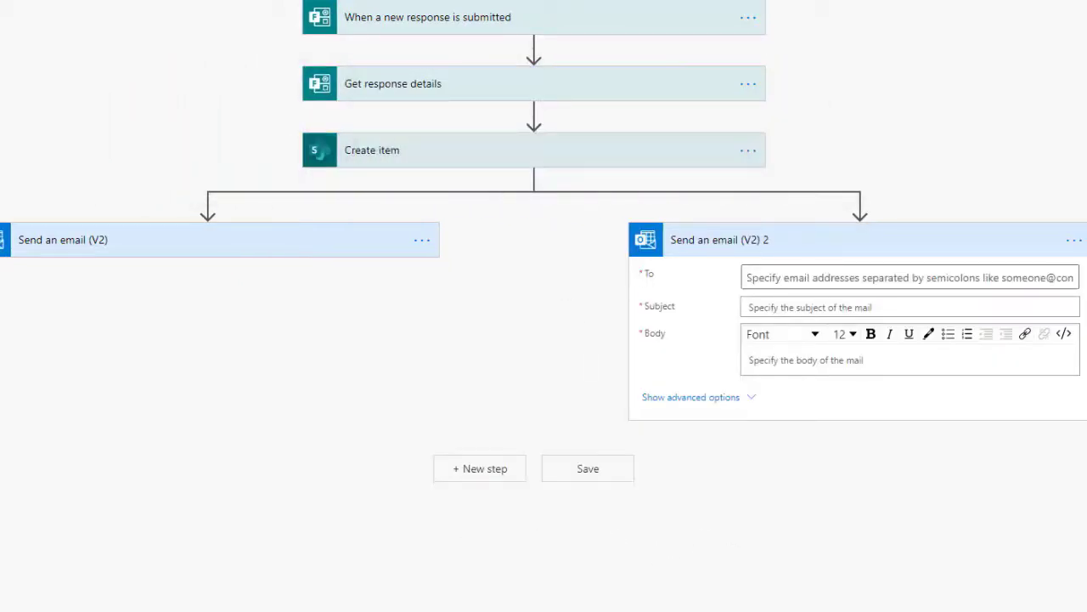
Send it to the HR inbox address with subject 'New Application Recieved!'
click(799, 277)
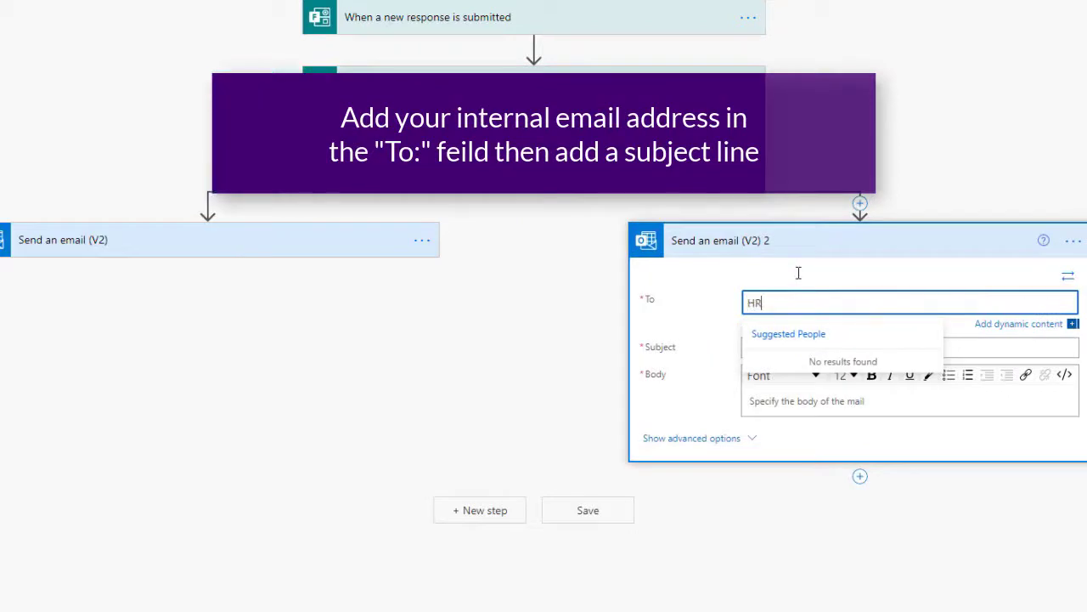
key(Return)
key(Tab)
key(Tab)
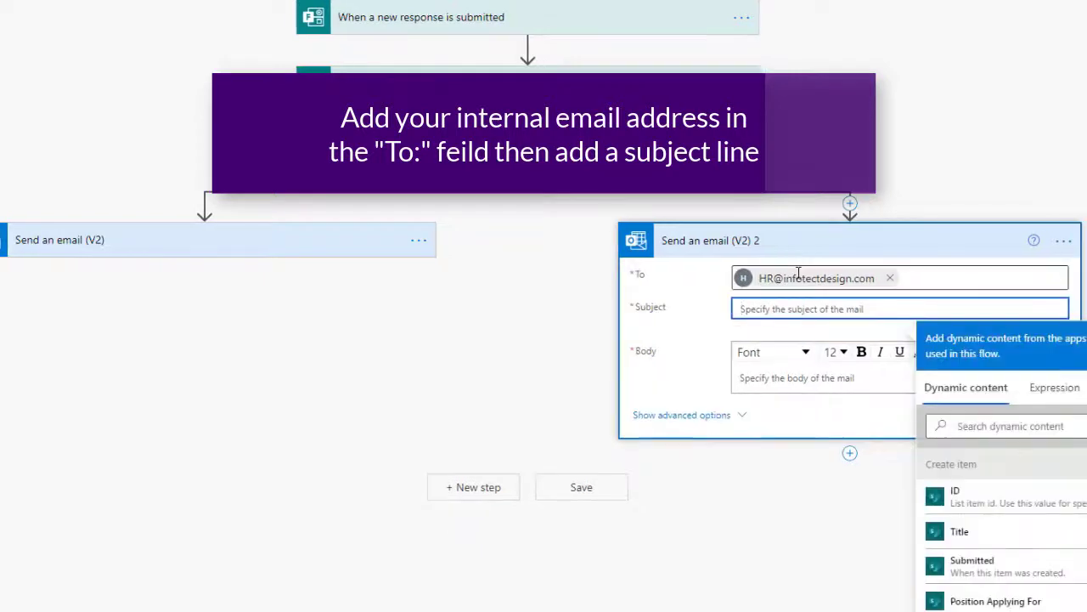
text(New App)
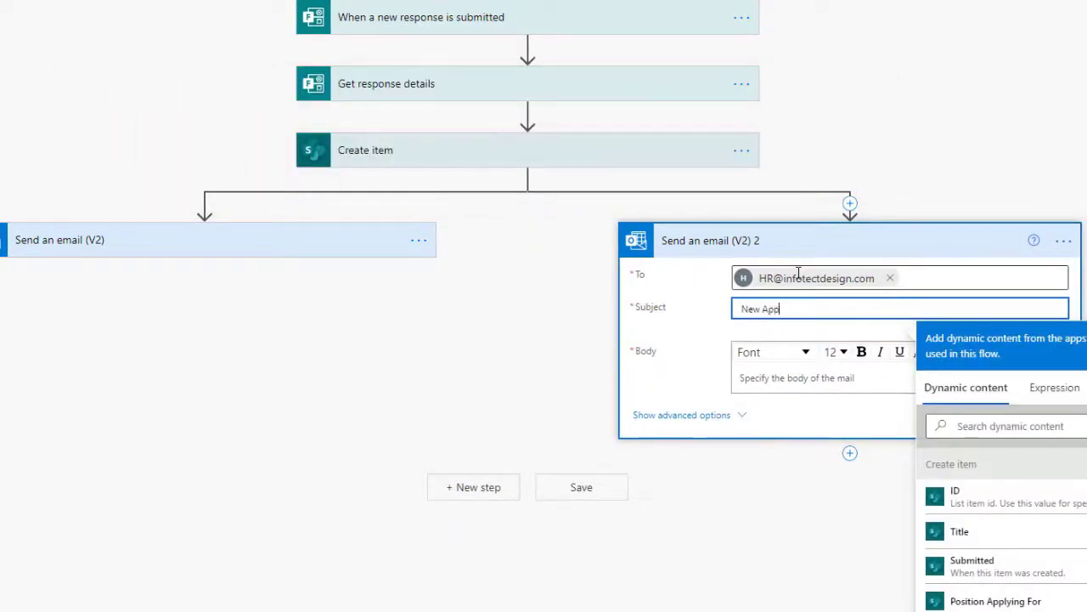
text(lication Re)
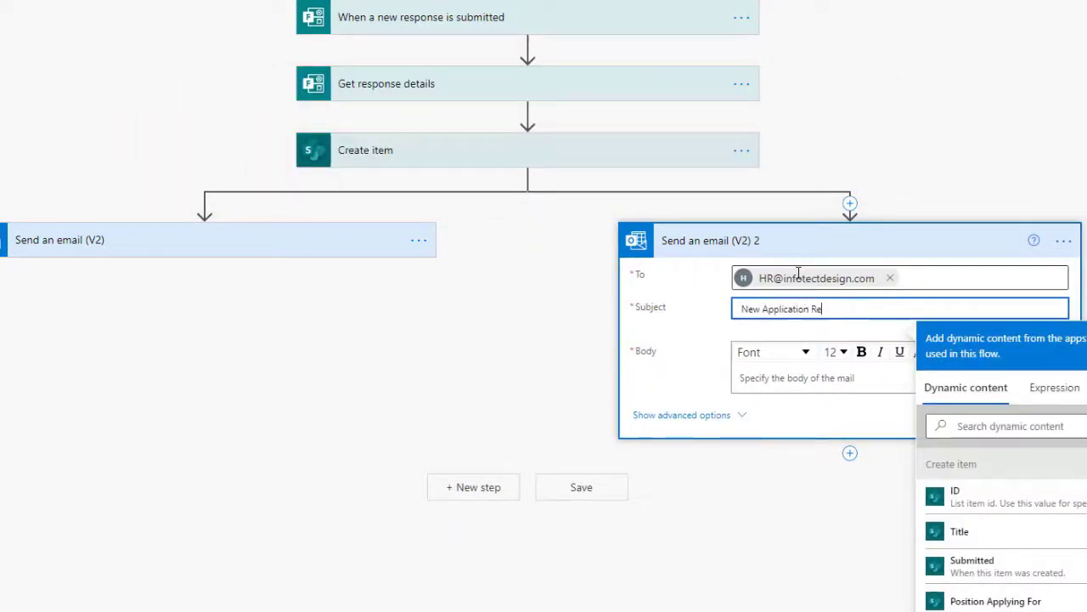
text(cieved!)
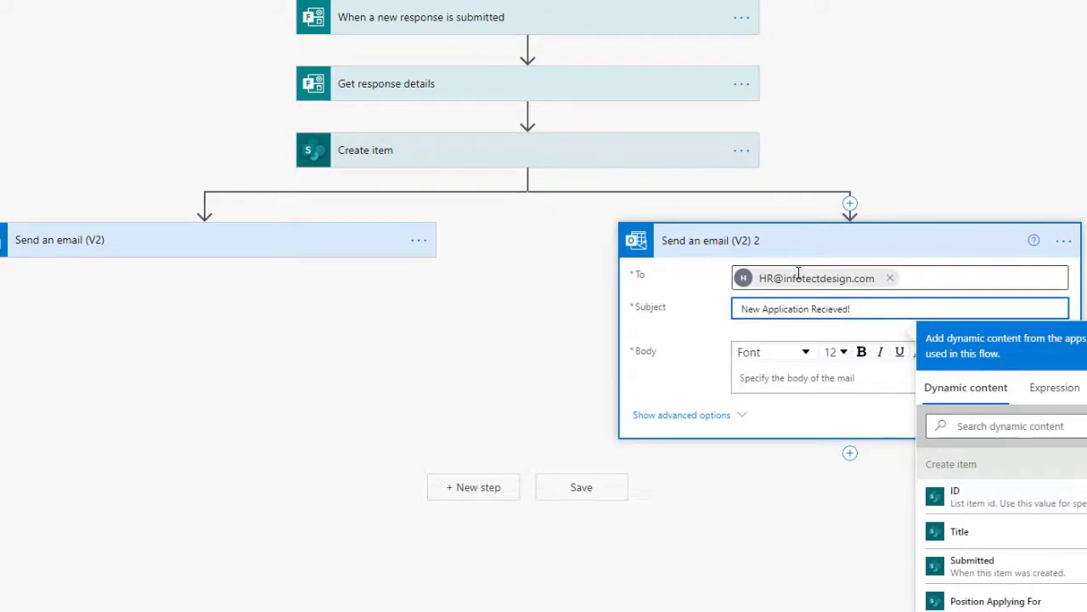
click(773, 378)
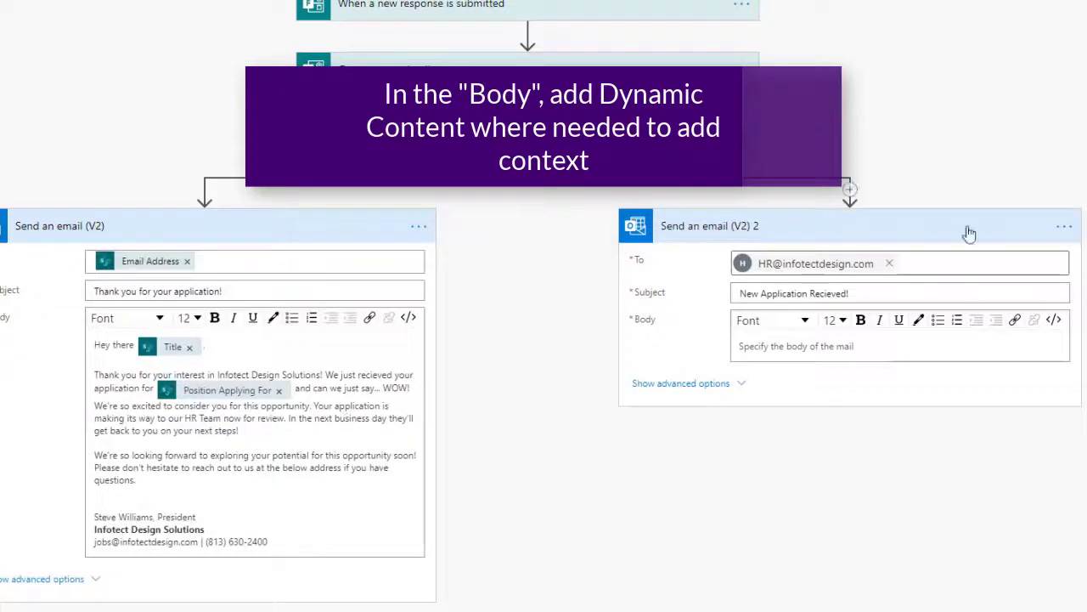
Paste the HR notification body and insert Position Applying For, Title, Email Address and Phone Number
click(889, 309)
text(Hello,  A new application has been received for  Application details:  Name: Email: Phone:  To review this submission please click here:)
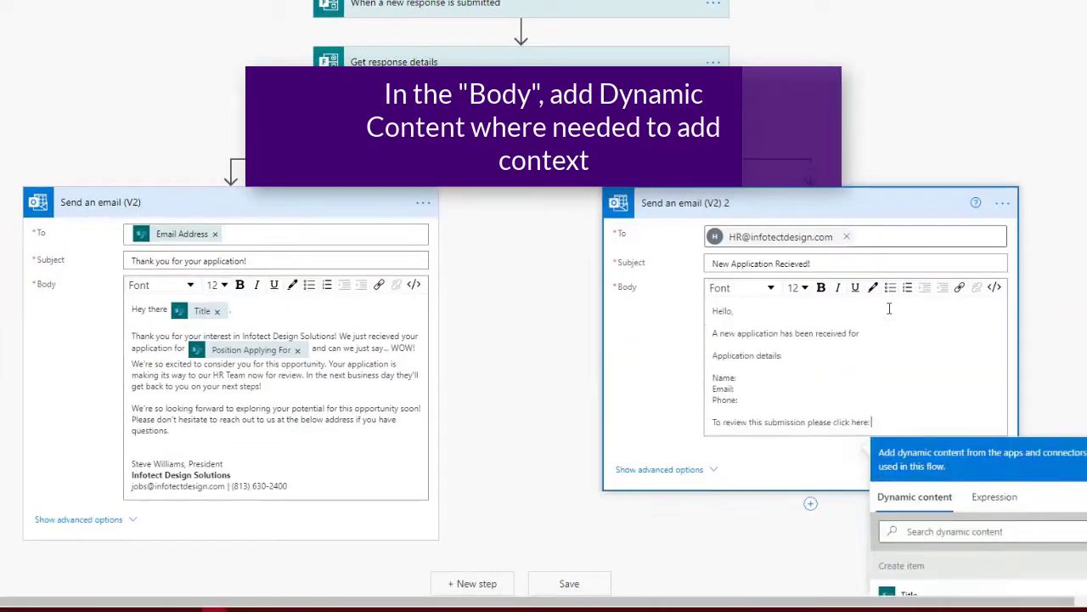
scroll(1019, 318, down, 2)
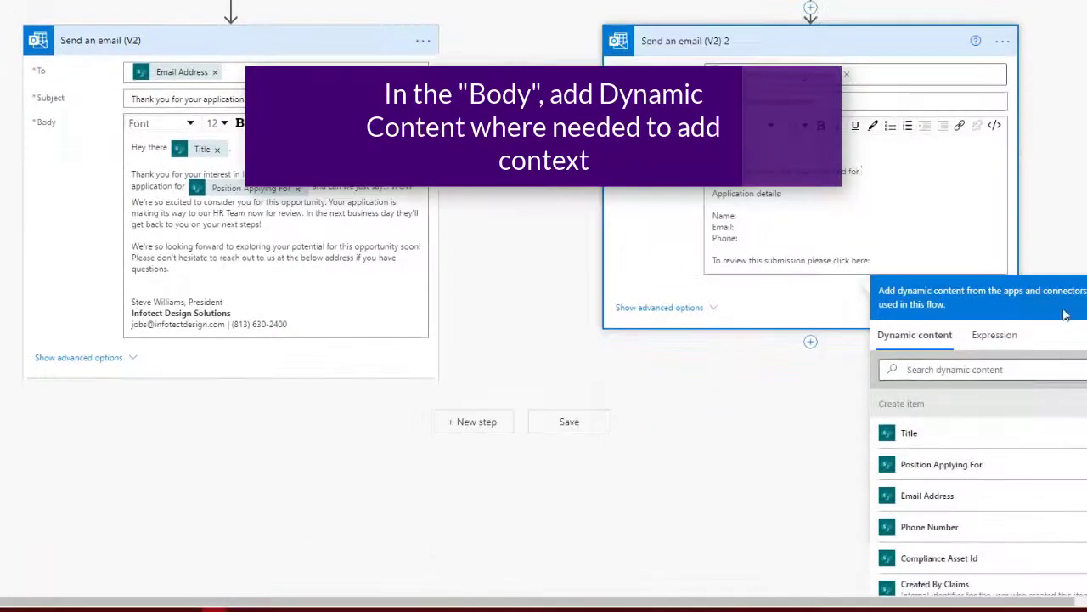
click(977, 470)
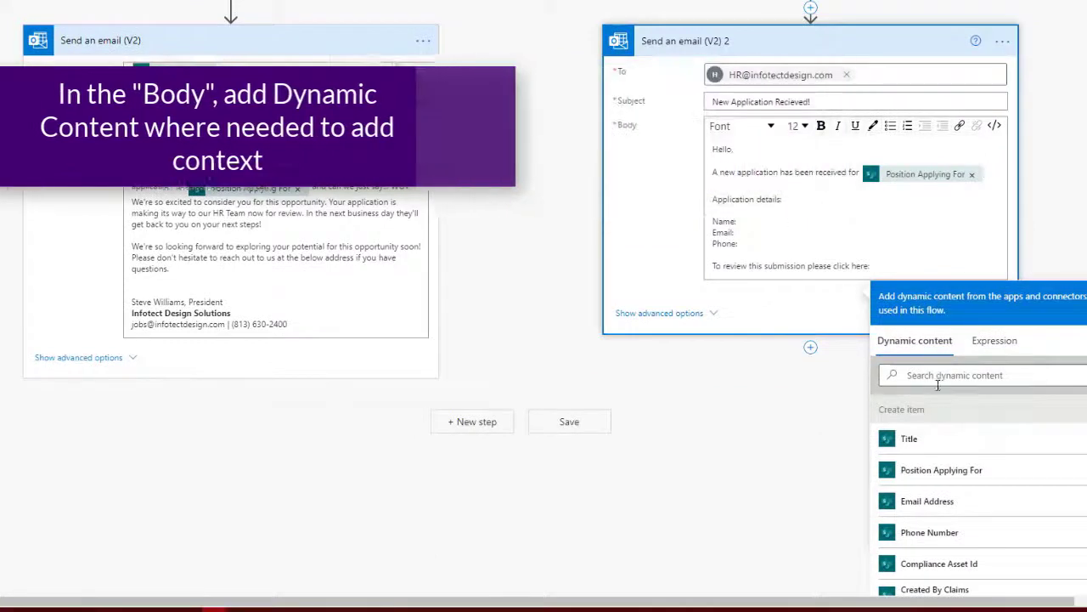
click(909, 438)
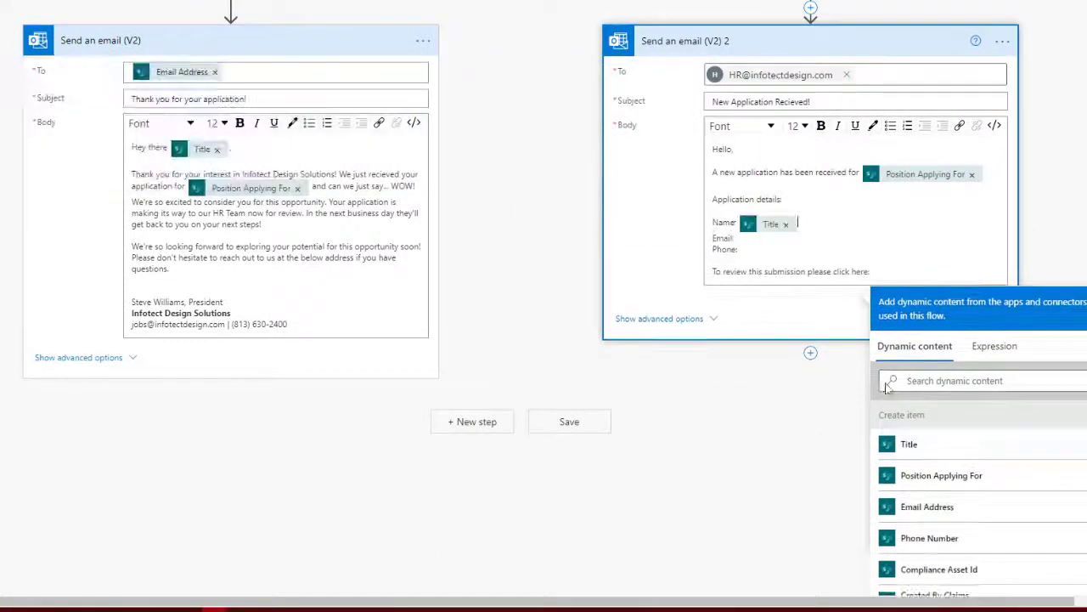
click(1007, 506)
click(926, 515)
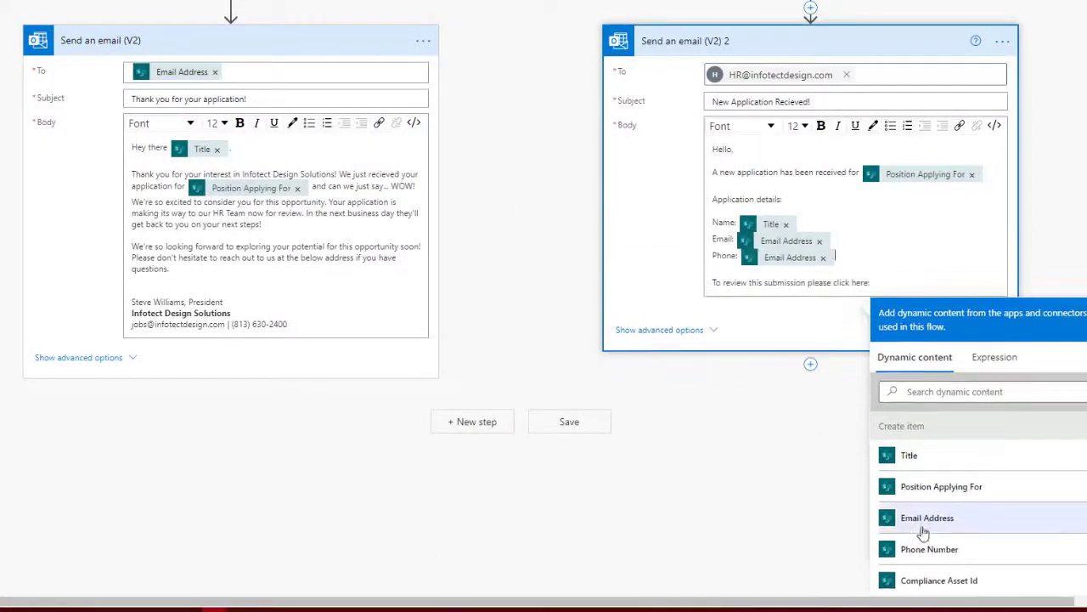
click(823, 258)
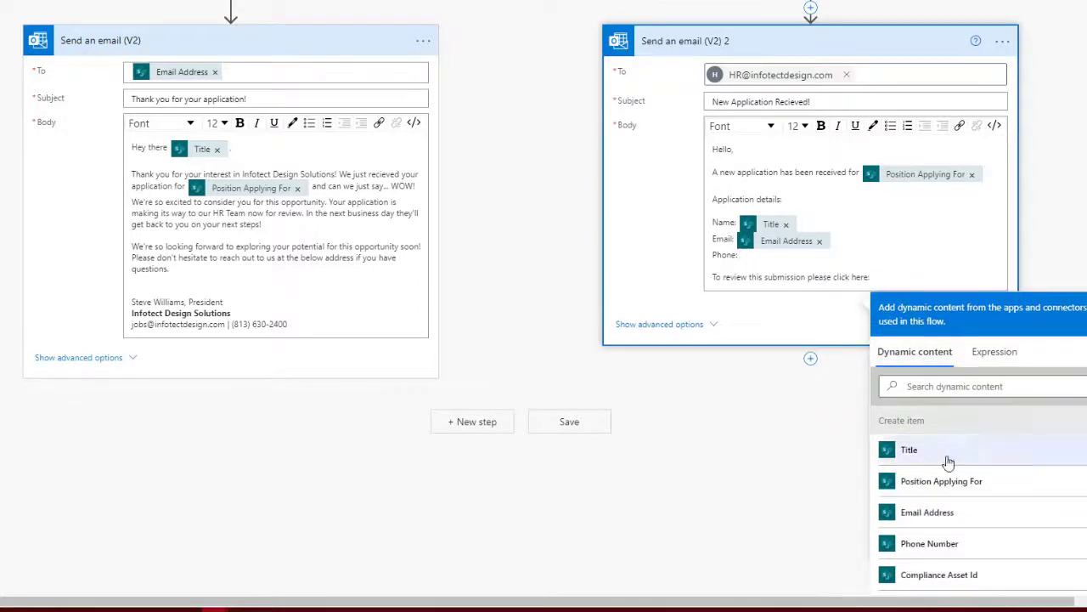
click(952, 543)
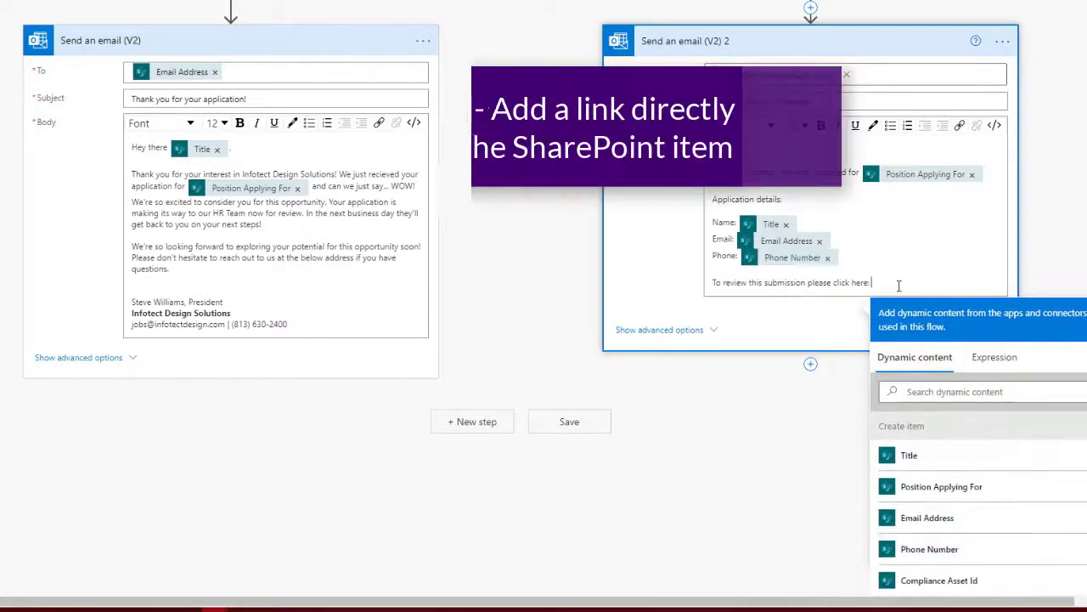
Insert the SharePoint Link to item after 'click here:' and save the flow
scroll(1042, 260, down, 1)
scroll(1053, 475, down, 5)
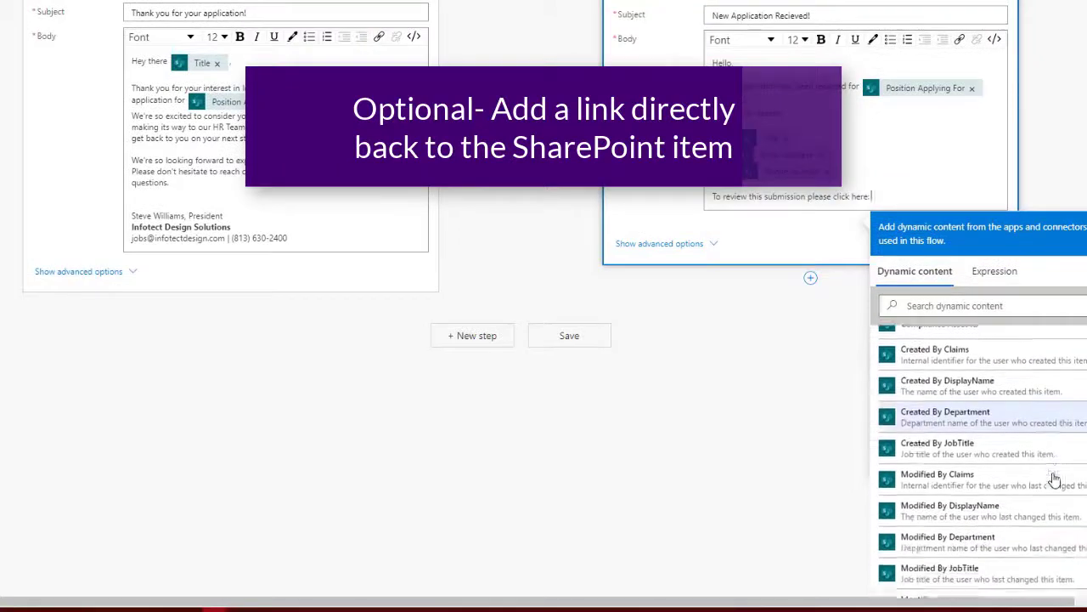
scroll(1053, 480, down, 3)
click(1044, 532)
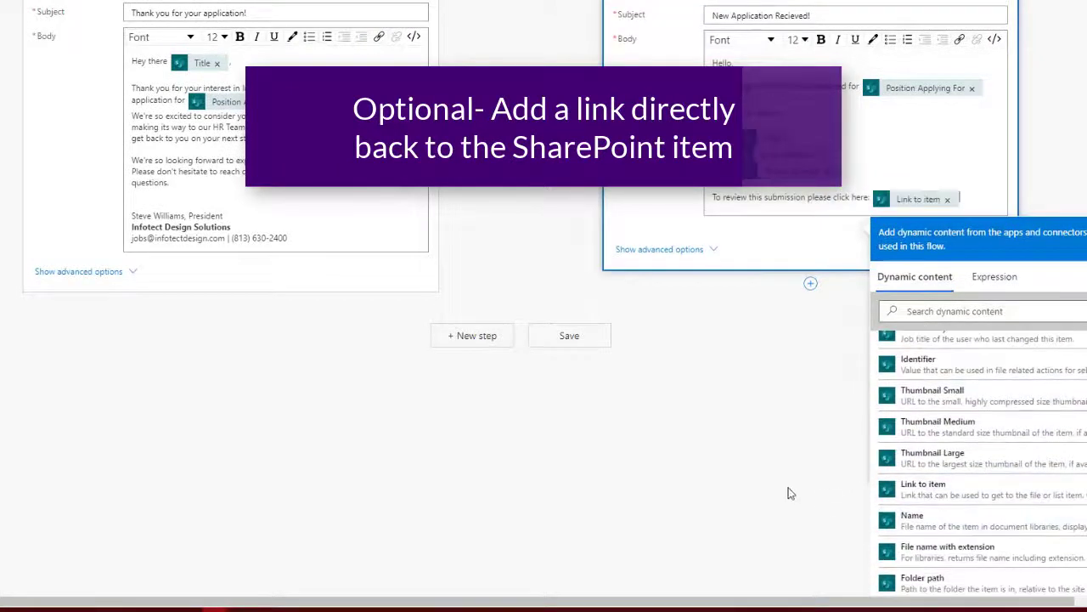
click(789, 493)
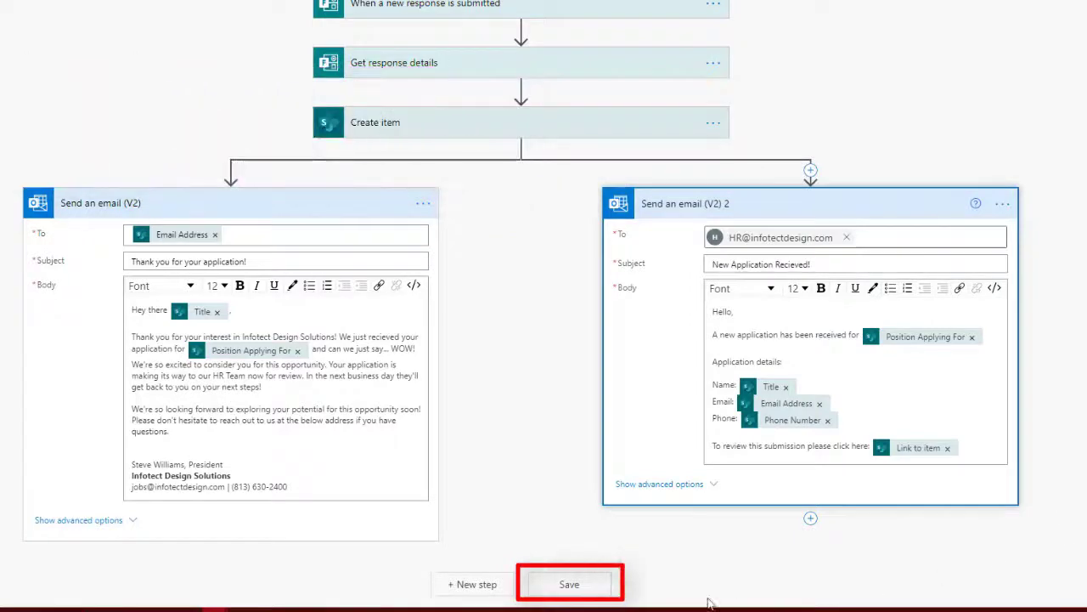
click(570, 584)
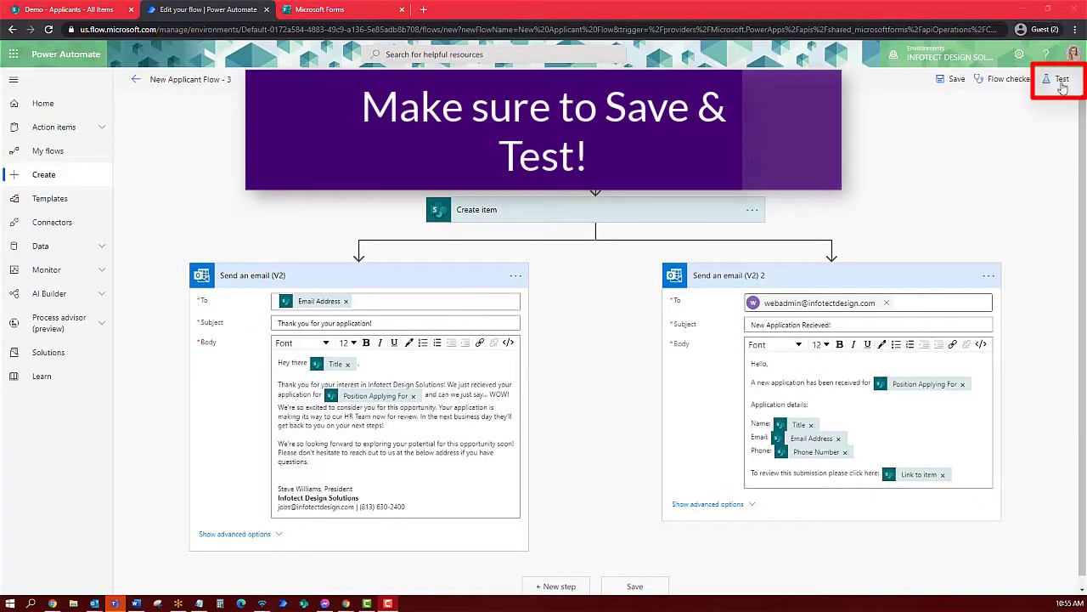
Test the flow with 'I'll perform the trigger action' and Save & Test
click(1062, 80)
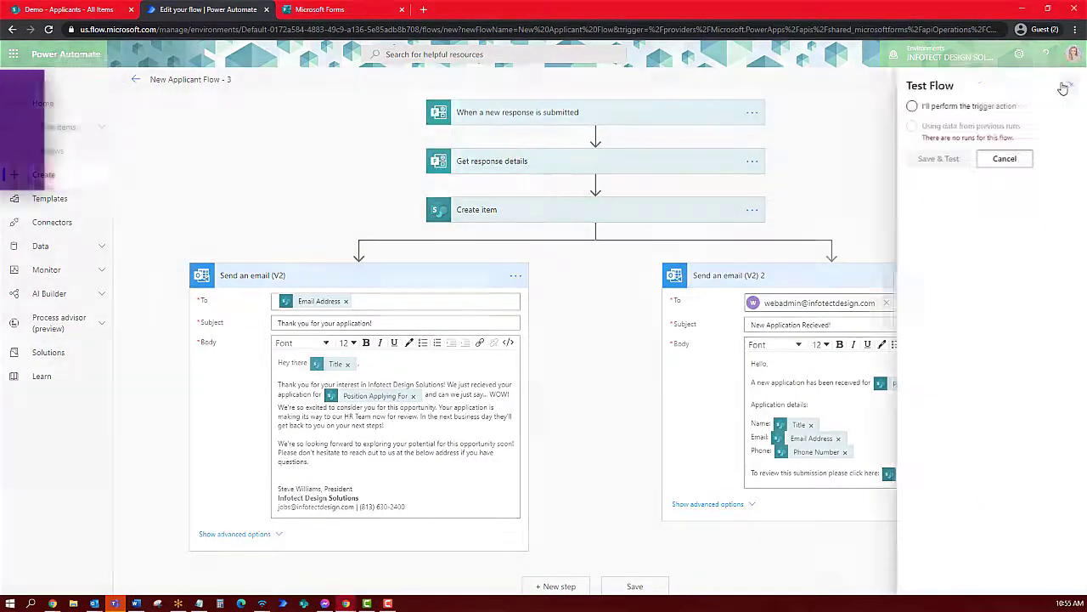
click(991, 106)
click(950, 161)
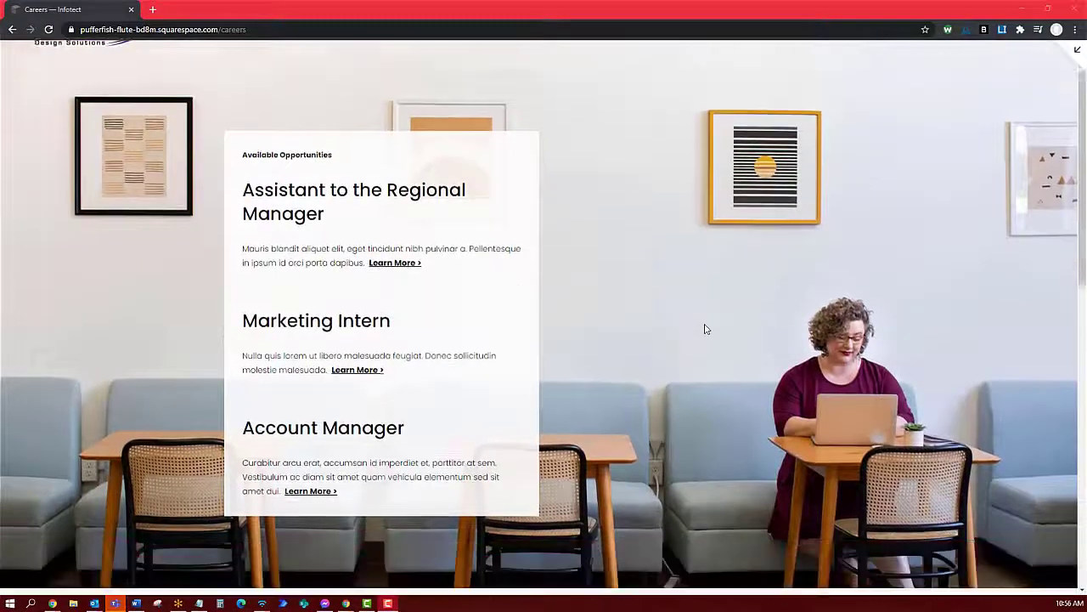
Enter a test applicant's name, email and phone, choose Assistant to the regional manager, and submit
scroll(704, 328, down, 8)
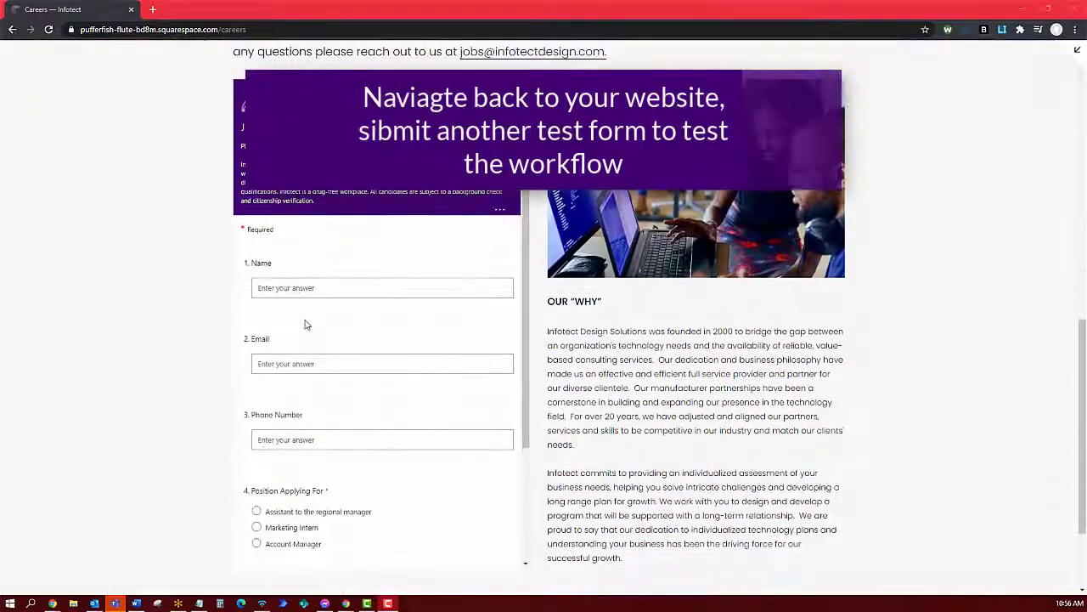
click(296, 288)
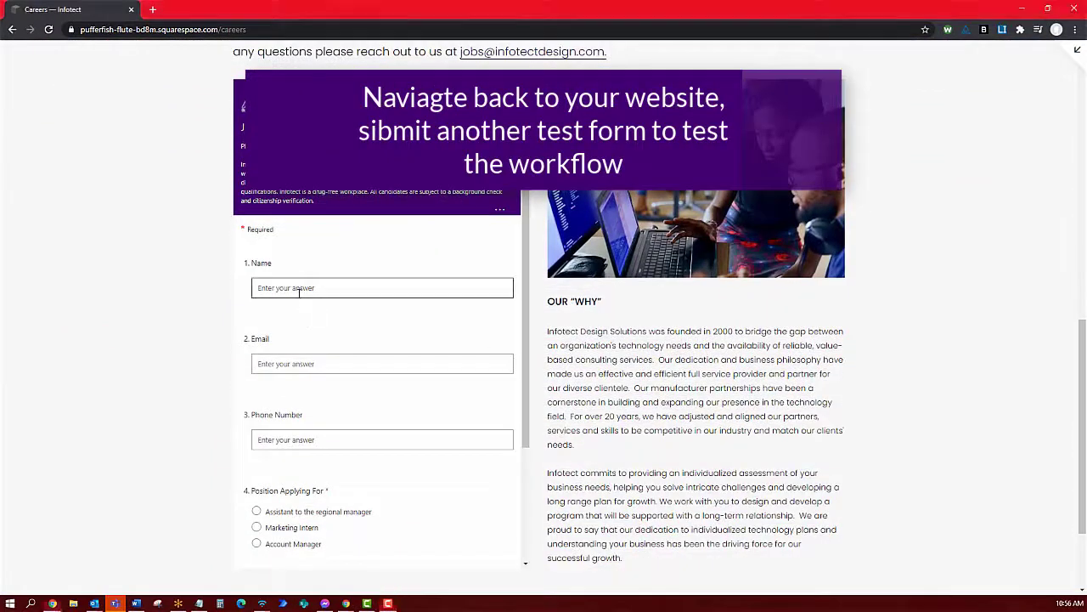
text(Lester)
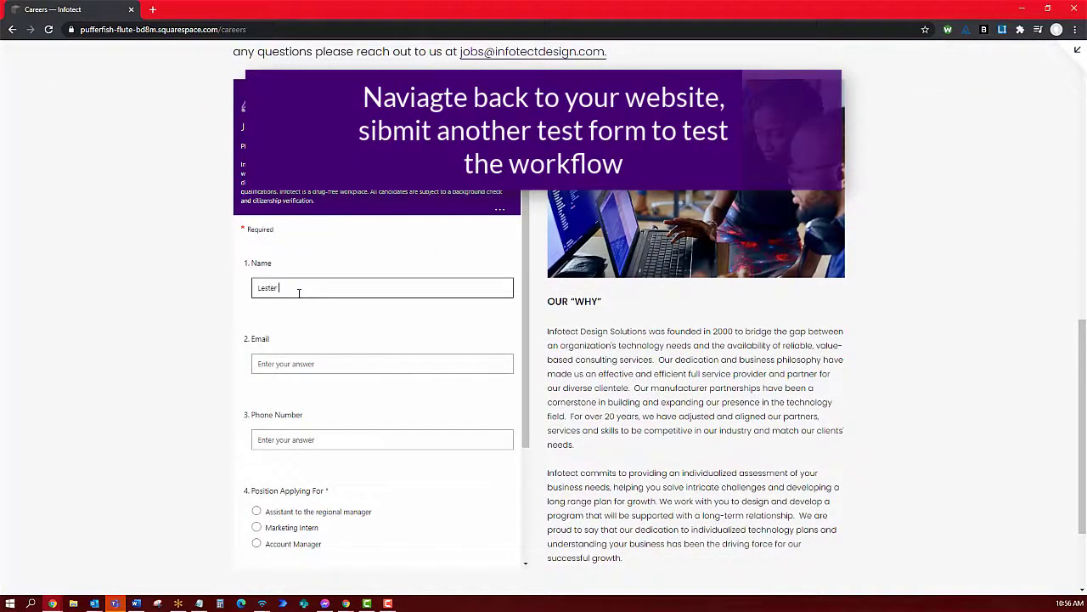
text( Tester)
key(Tab)
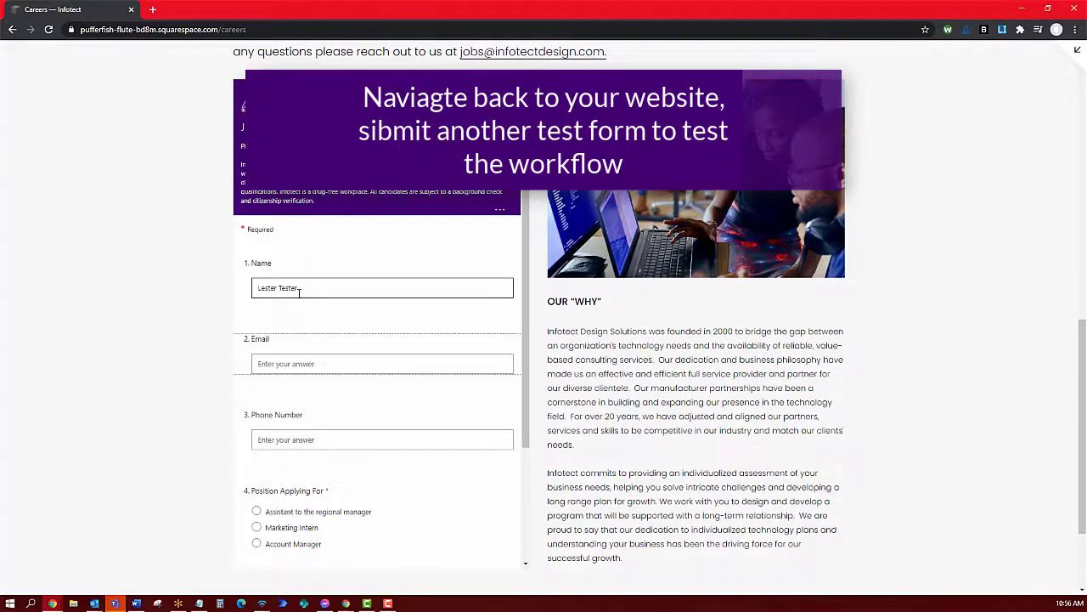
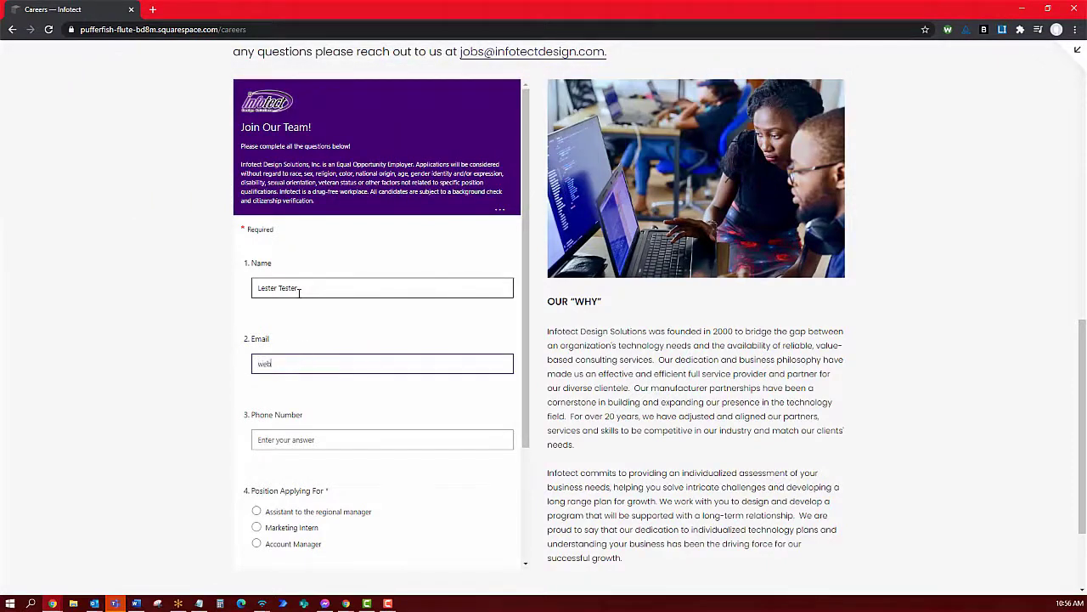
key(Tab)
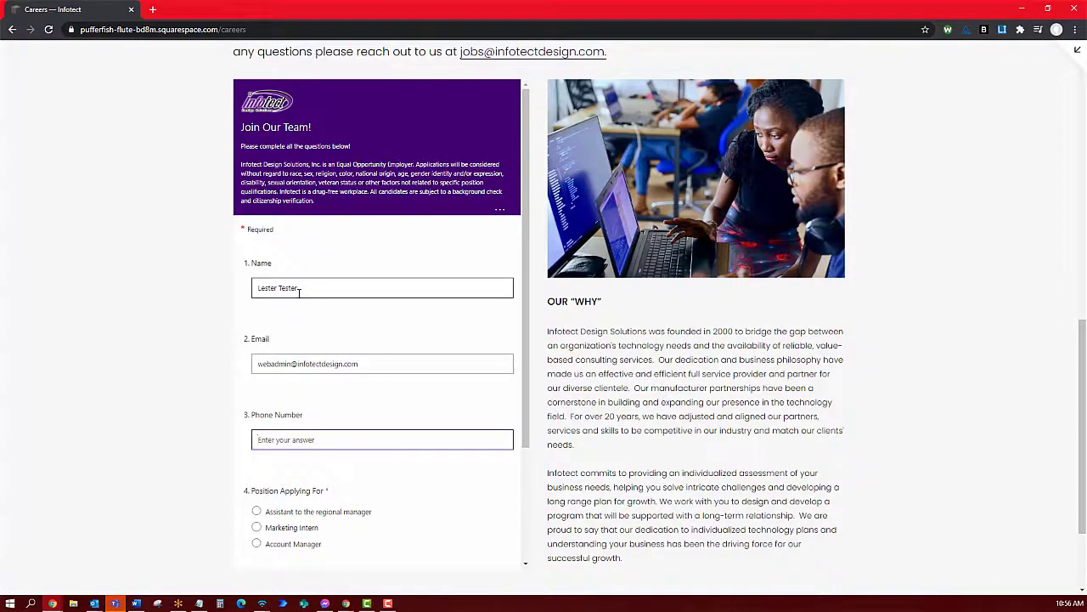
click(256, 512)
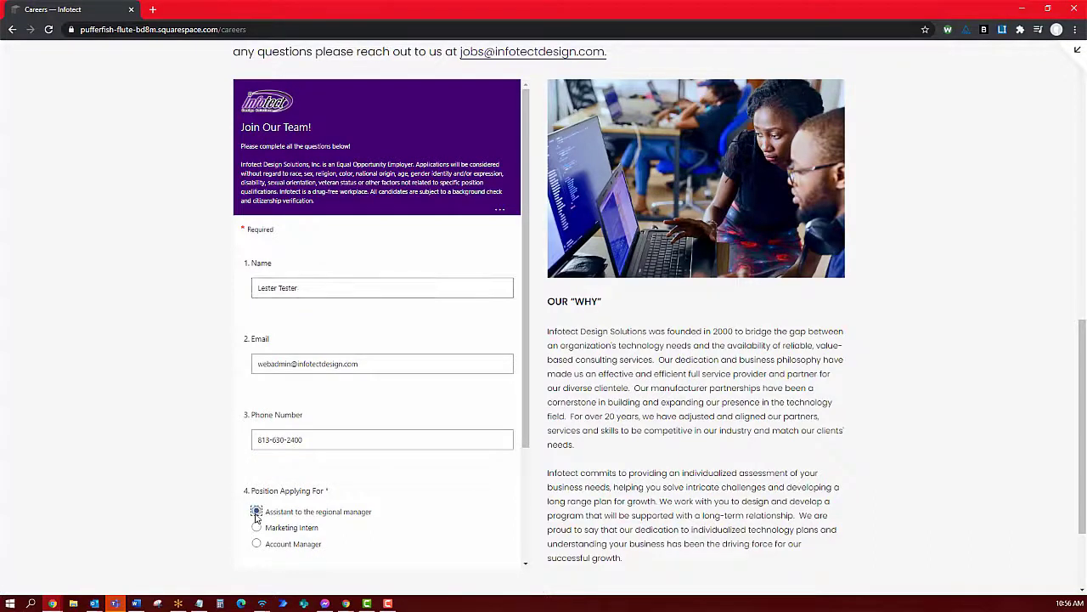
scroll(366, 464, down, 3)
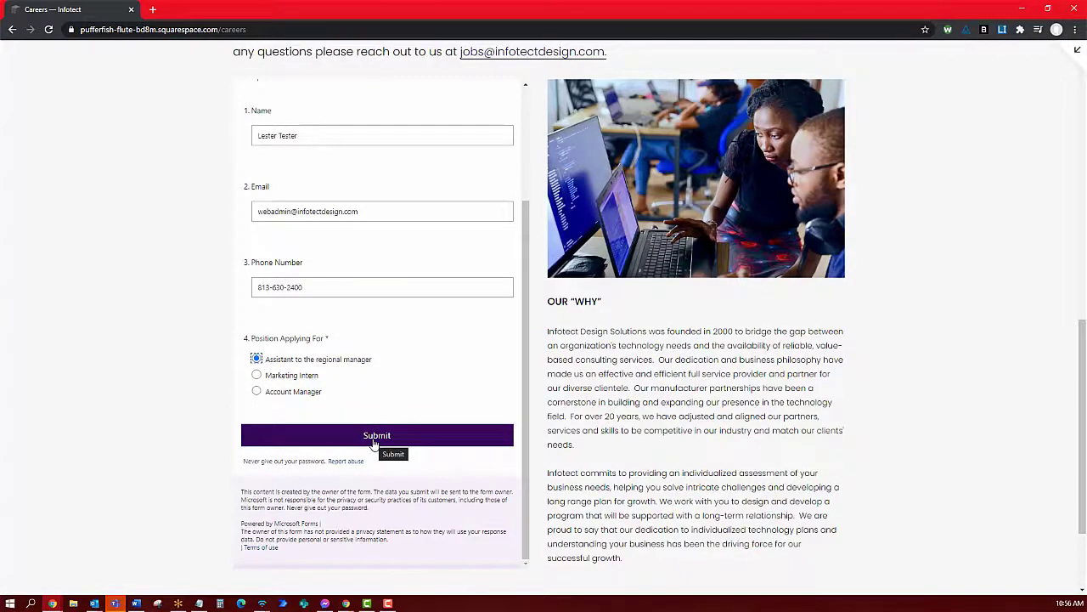
click(374, 435)
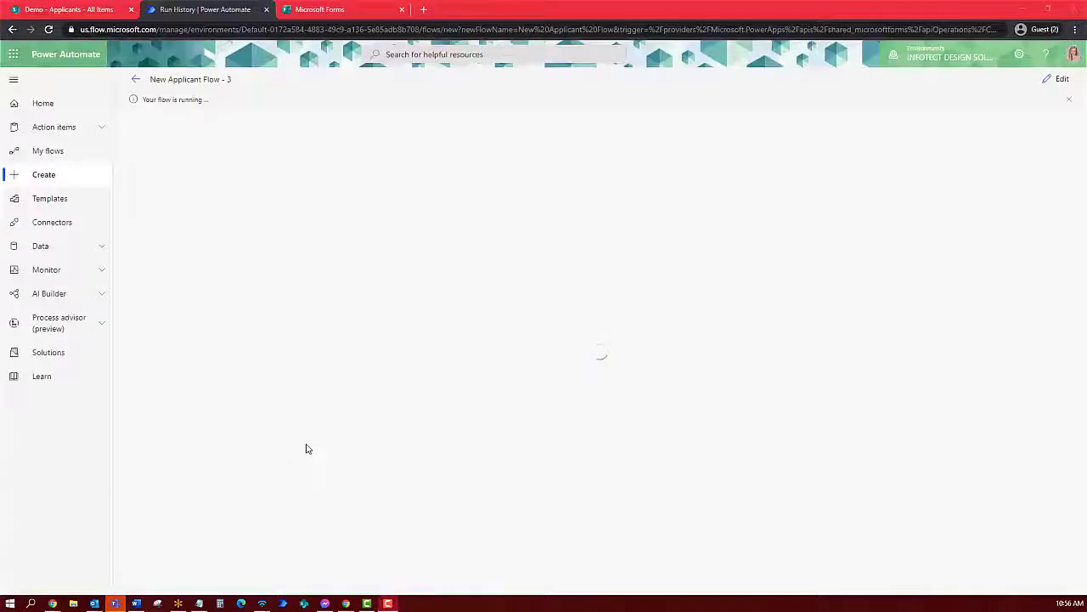